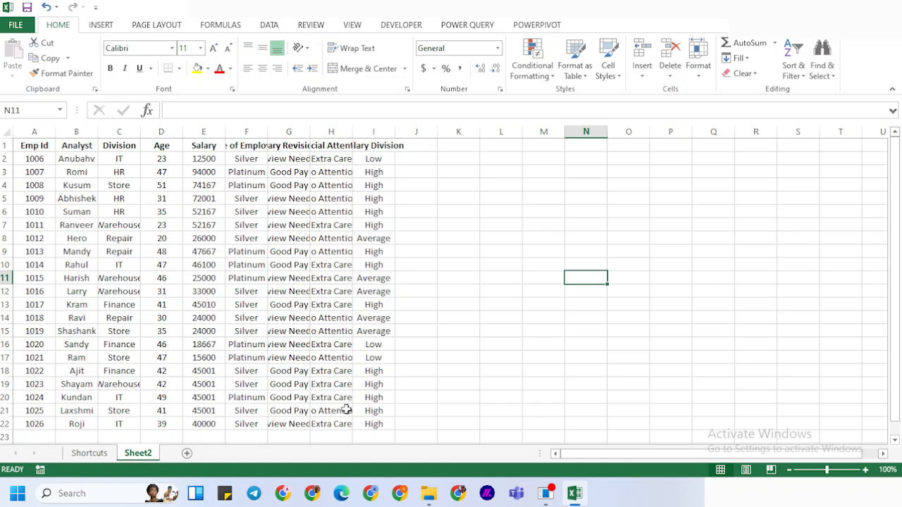
Step: Examine the employee table's headers and values, from Emp Id across to the cut-off Salary Revision column
key("ctrl+Up")
key("ctrl+Left")
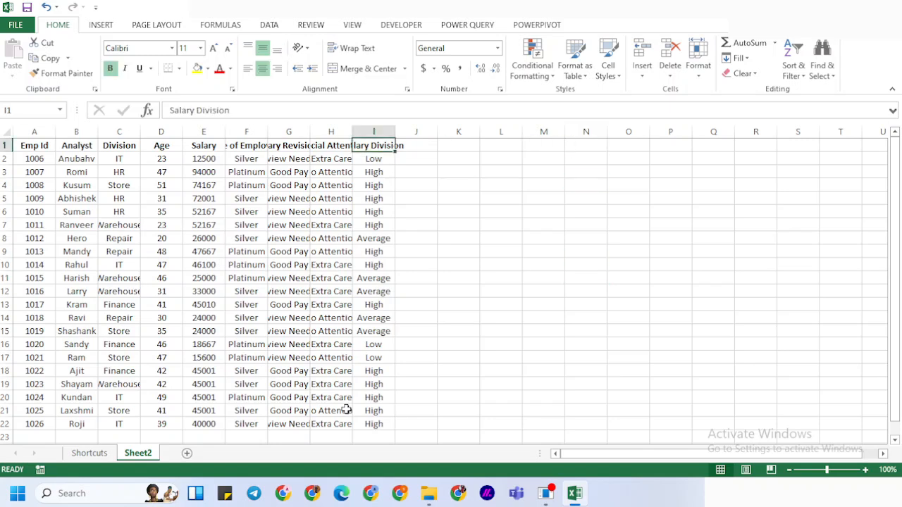
key("ctrl+Left")
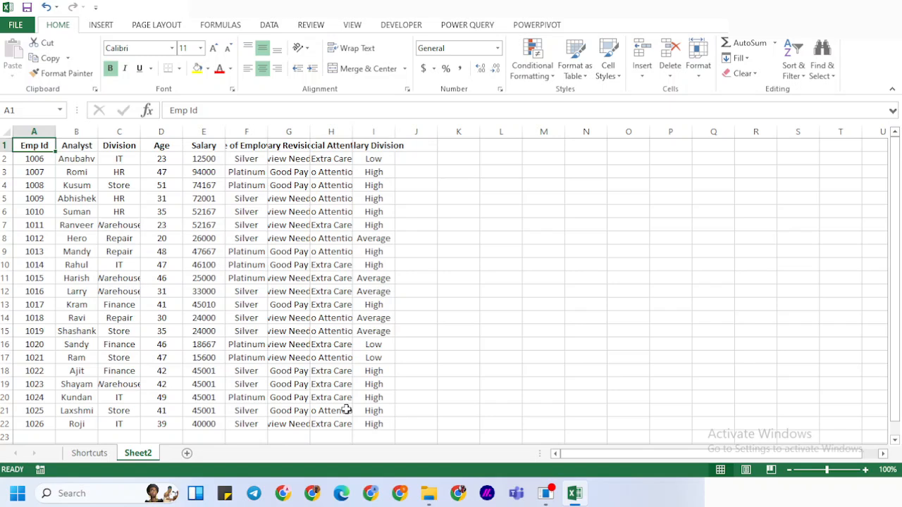
key("ctrl+Down")
key("ctrl+Up")
key("Right")
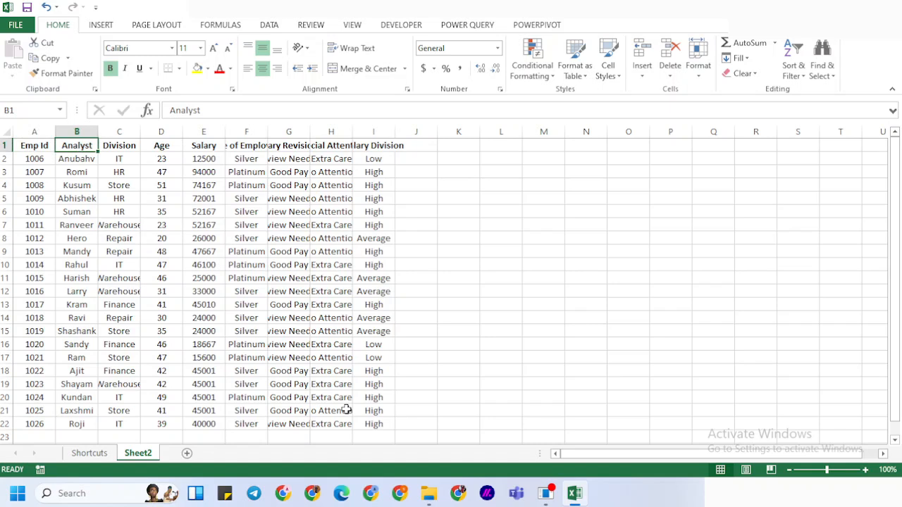
key("Down")
key("Right")
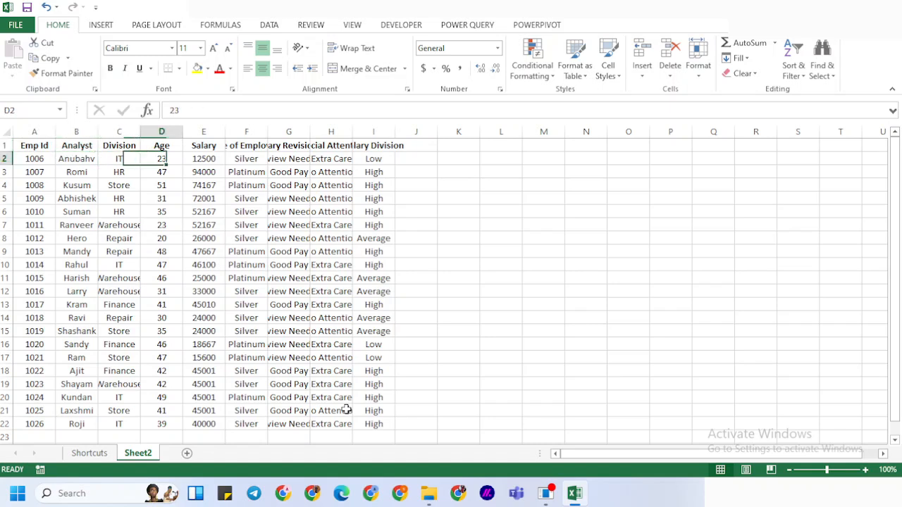
key("Right")
key("Right")
key("Right")
key("Up")
key("Right")
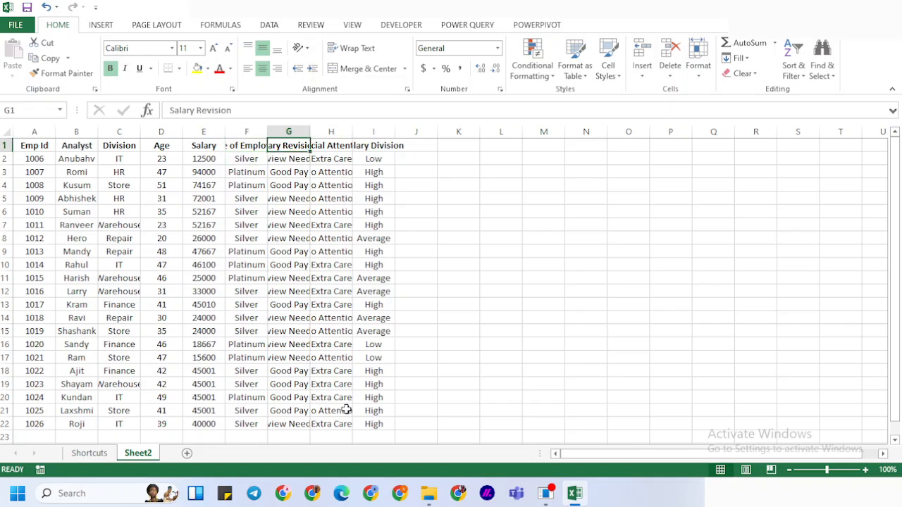
key("Down")
key("Down")
key("Down")
key("Down")
key("Up")
key("Up")
key("Up")
key("Up")
key("Home")
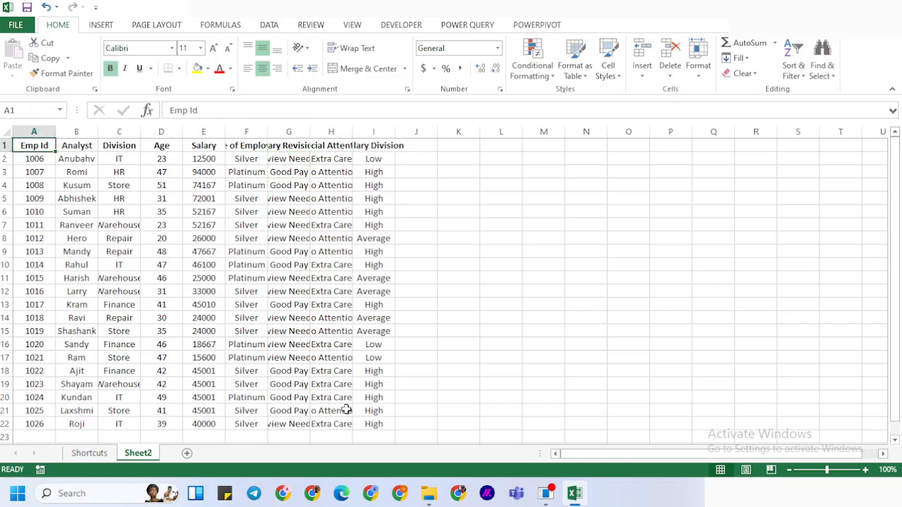
Step: Try AutoFit on the column widths of the whole employee table A1:I22, and undo it
key("ctrl+shift+Right")
key("ctrl+shift+Down")
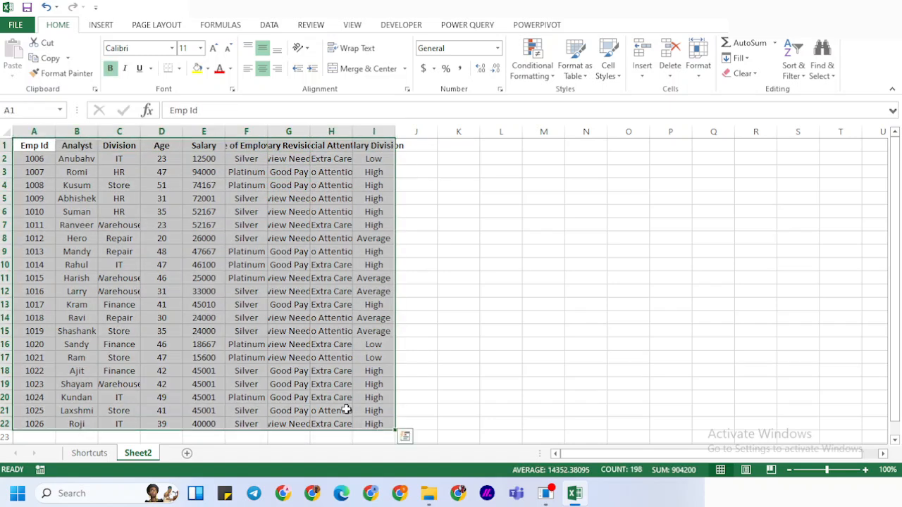
key("alt")
key("o")
key("c")
key("a")
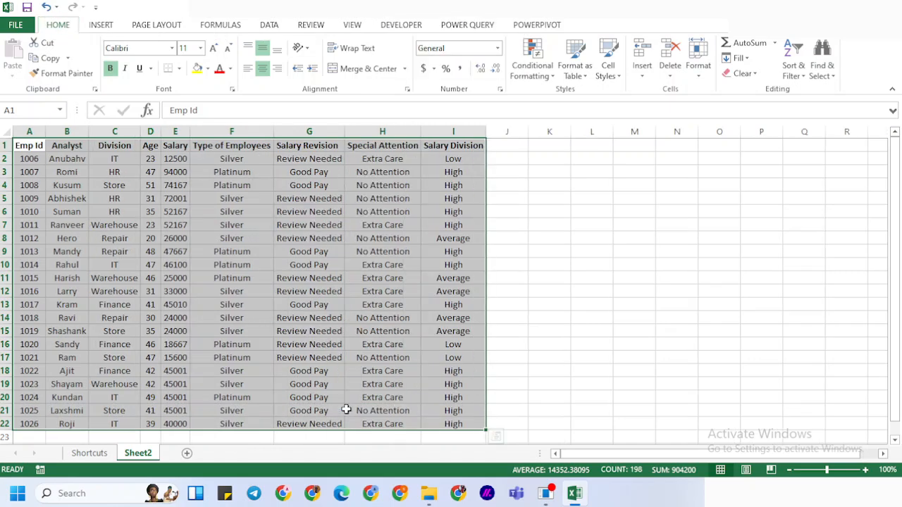
key("ctrl+Right")
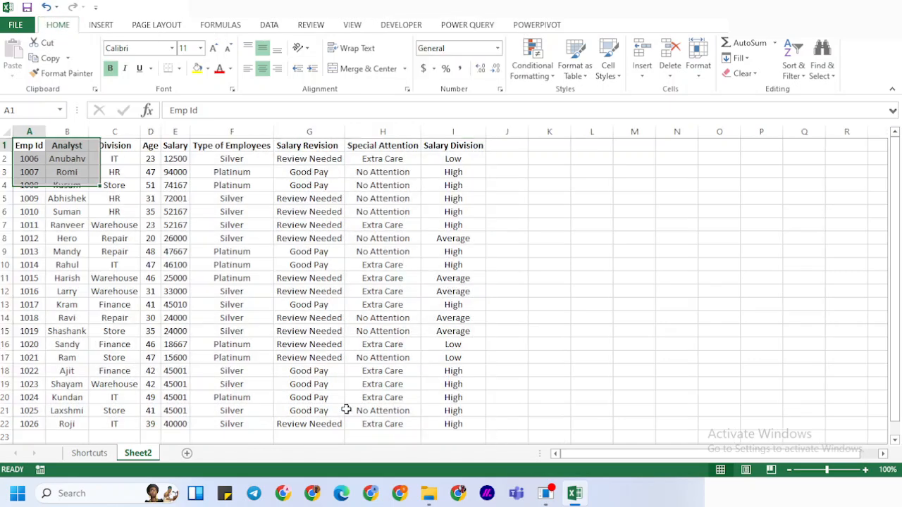
key("ctrl+z")
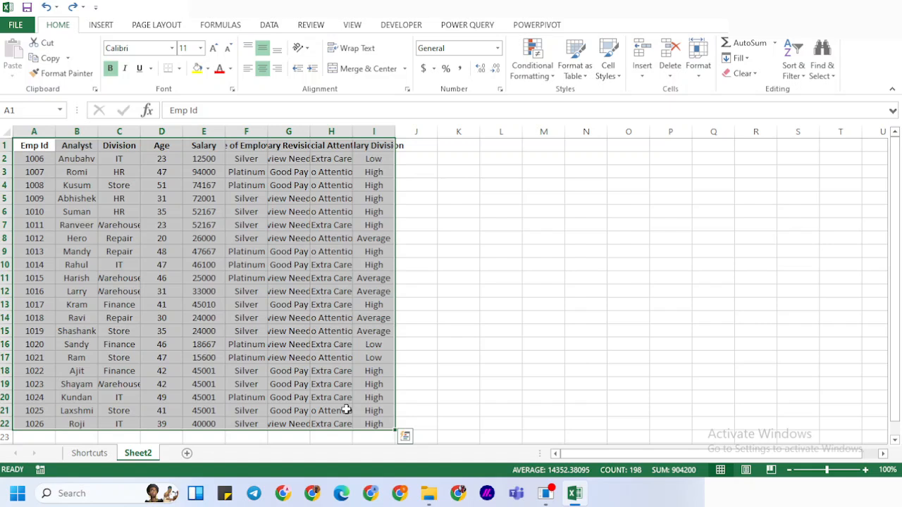
Step: AutoFit the columns of the employee table A1:I22 to their contents
key("alt")
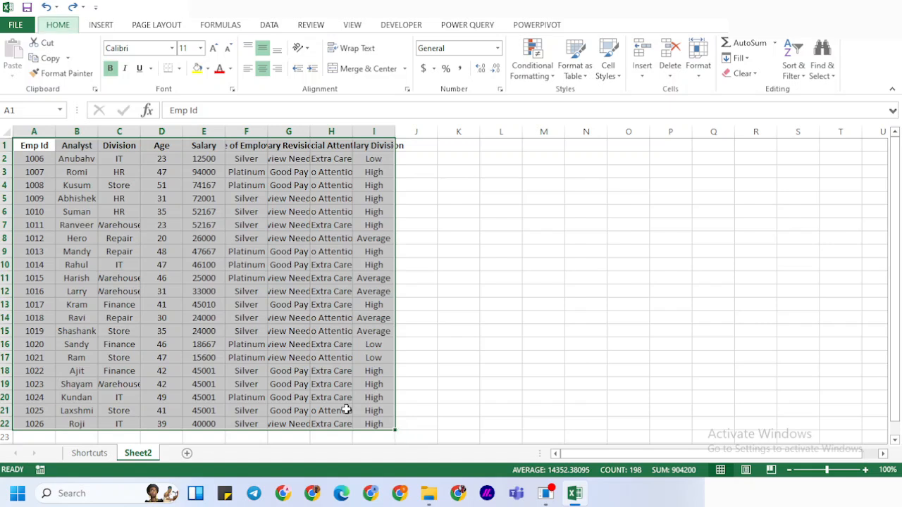
key("o")
key("c")
key("a")
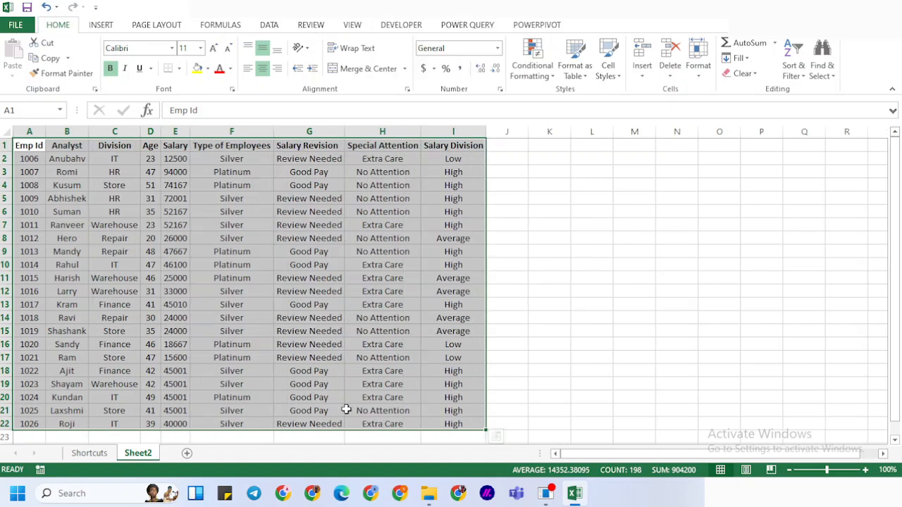
Step: Enter the note "Auto Adjust shortcut" in cell M2 and "Alt + O C A" beside it in N2
key("ctrl+Right")
key("Right")
key("Right")
key("Right")
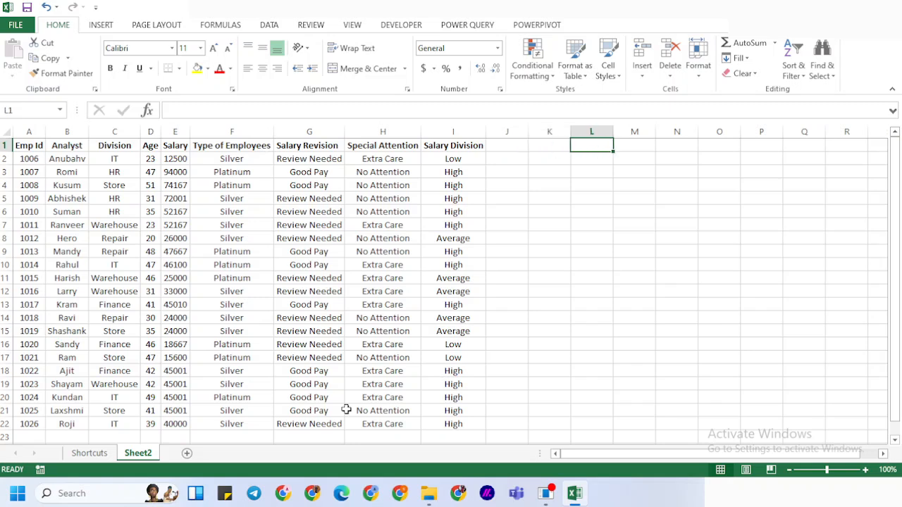
key("Down")
key("Right")
type("A")
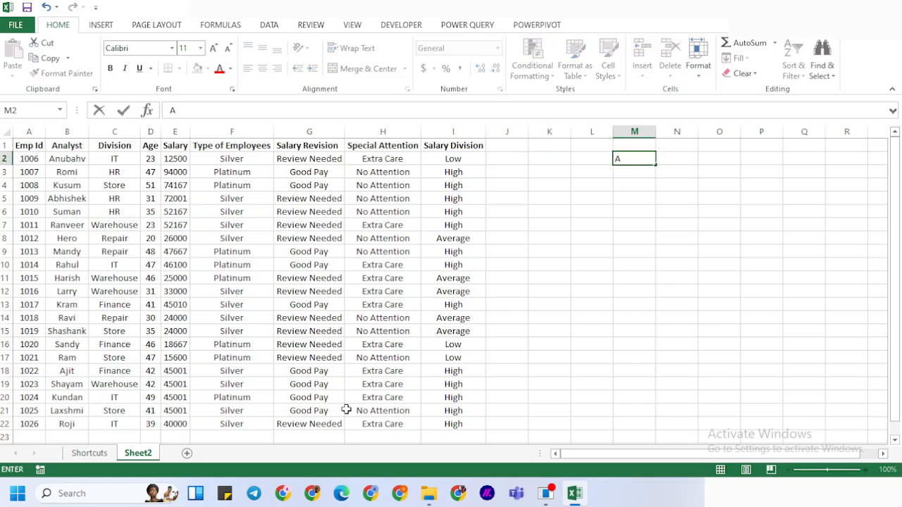
type("uto Adjust shortcut")
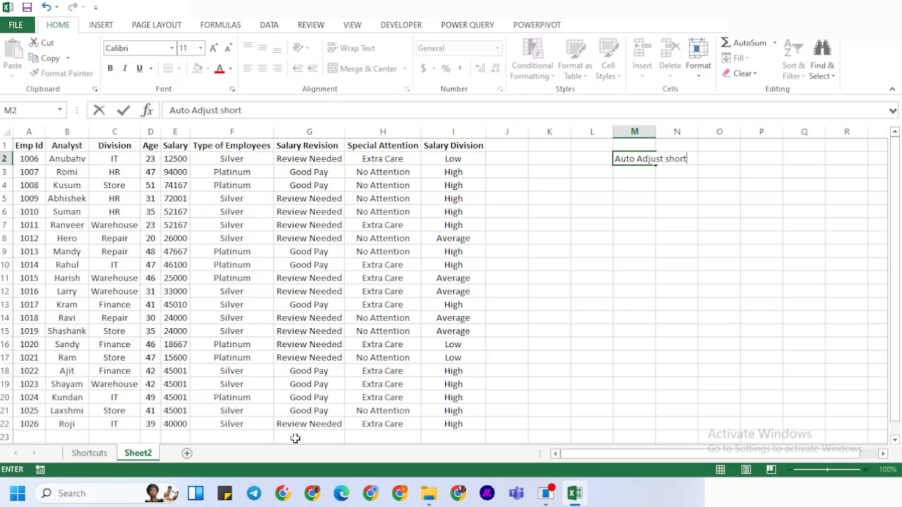
key("Tab")
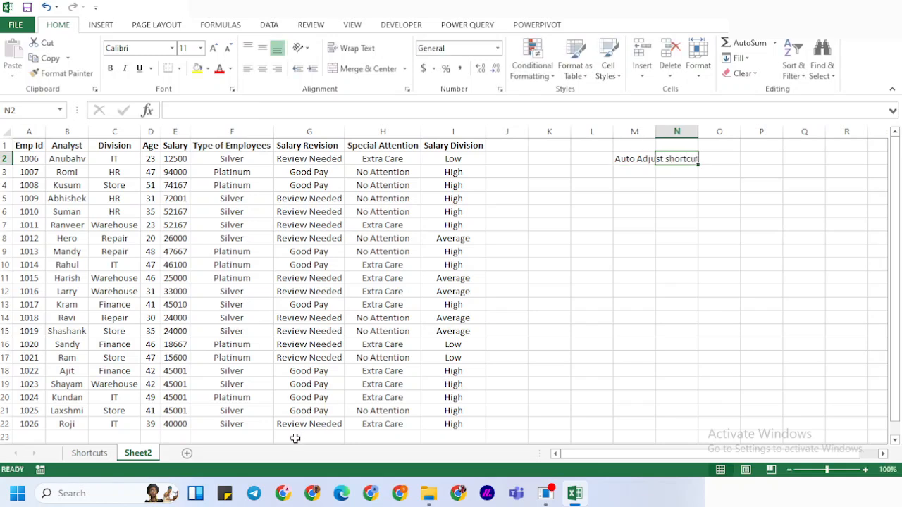
type("Al")
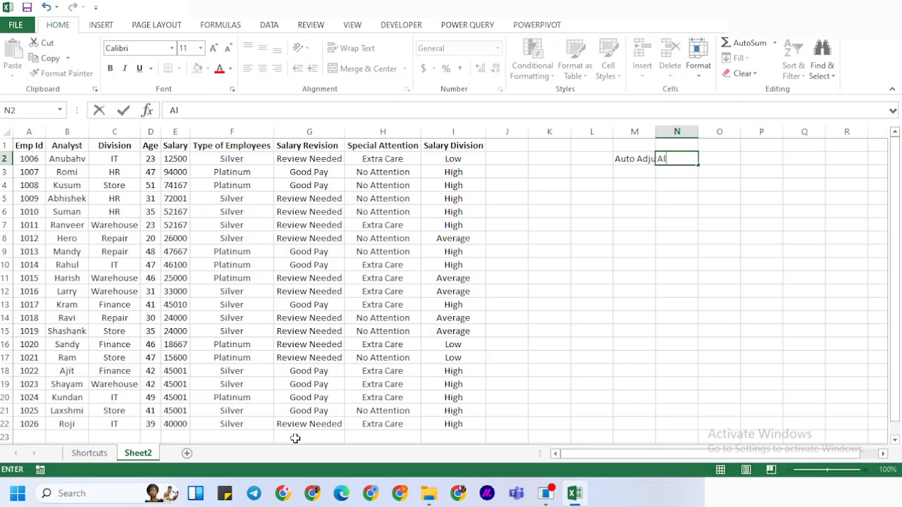
type("t + O C A")
key("Return")
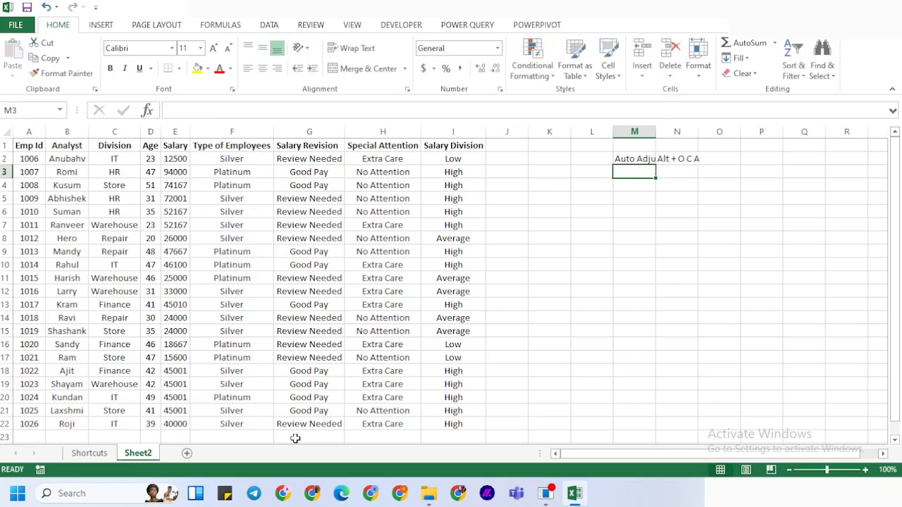
Step: AutoFit columns M and N to the shortcut note in row 2 and make the text in N2 bold
key("Up")
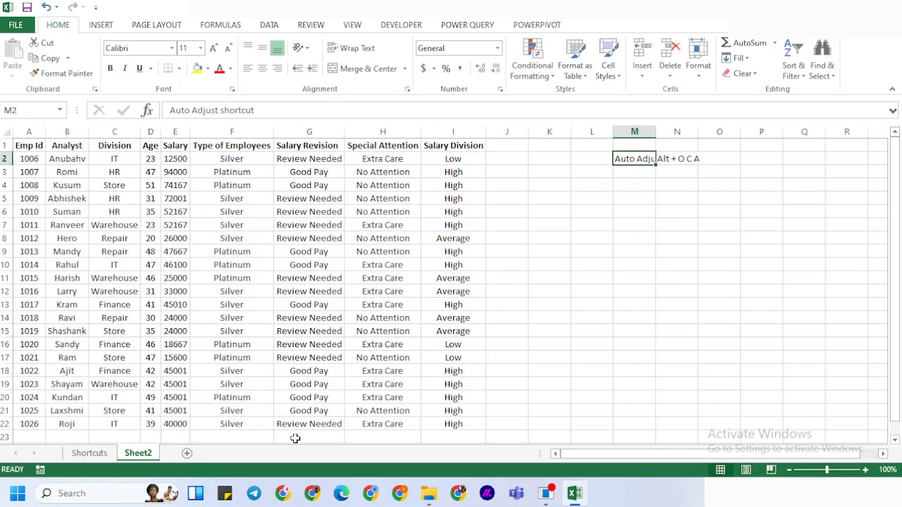
key("shift+Right")
key("alt+o")
key("c")
key("a")
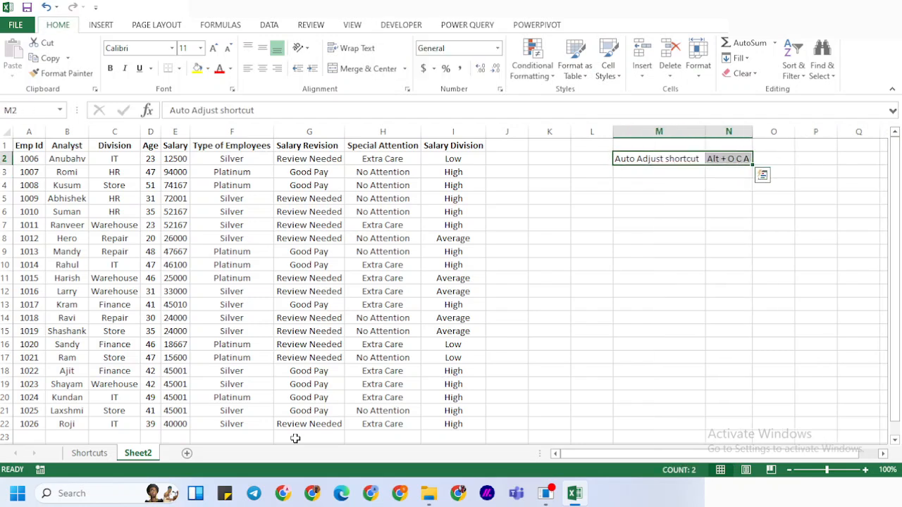
key("Right")
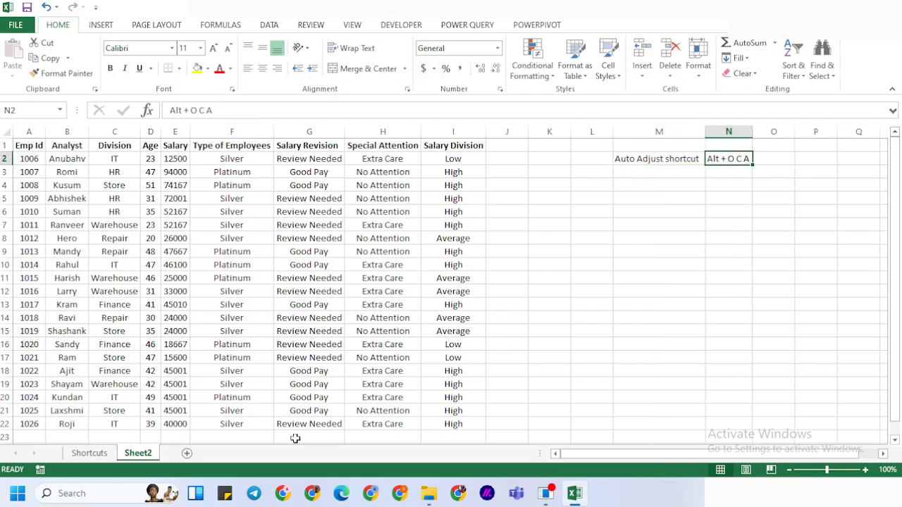
key("ctrl+b")
key("Left")
key("Left")
key("Left")
key("Left")
key("Left")
key("Left")
key("Left")
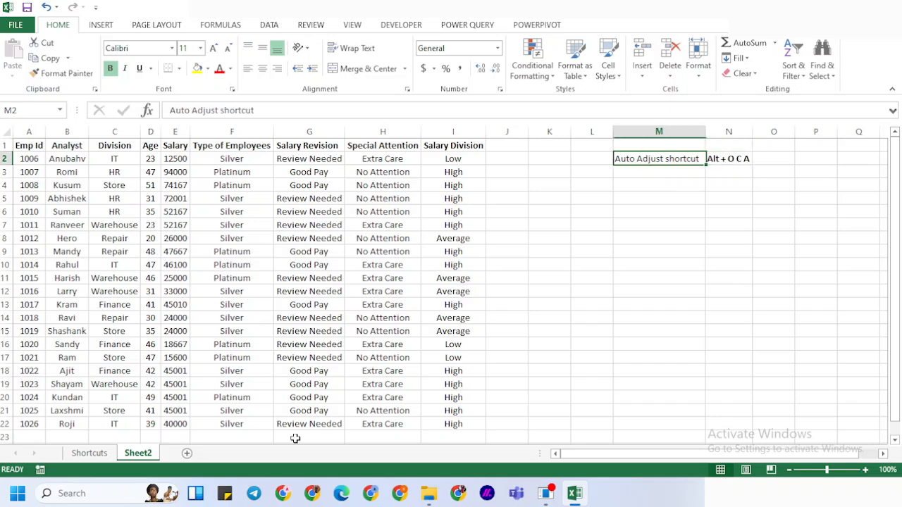
key("Down")
key("Down")
key("Down")
key("Down")
key("Down")
key("Down")
key("Down")
key("Down")
key("Down")
key("Down")
key("Down")
key("Down")
key("Down")
key("Down")
key("Down")
key("Down")
key("Down")
key("Down")
key("Down")
key("Down")
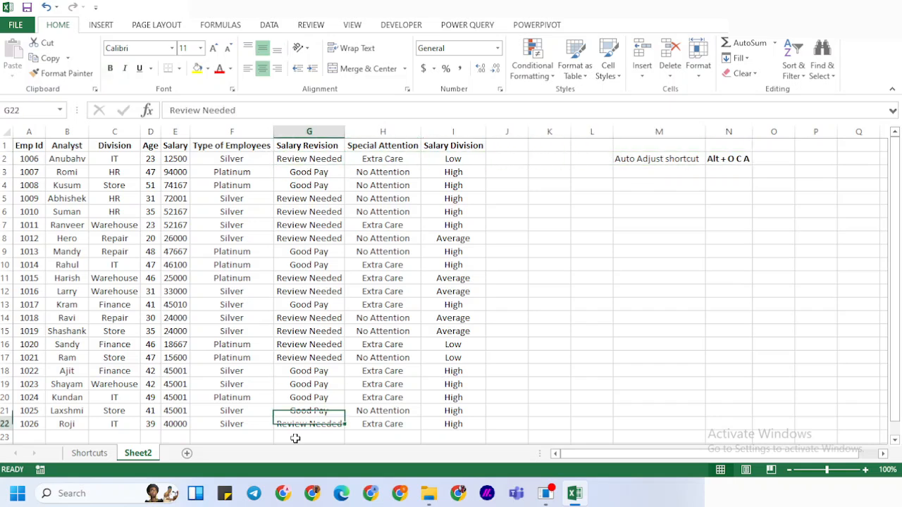
key("ctrl+Up")
key("Down")
key("Down")
key("Down")
key("Down")
key("Down")
key("Down")
key("Down")
key("Down")
key("Down")
key("Down")
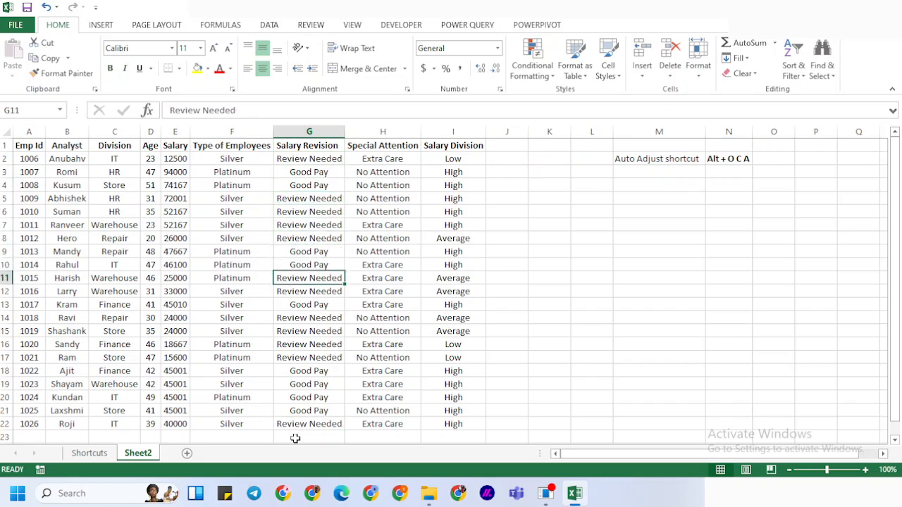
Step: Select the whole of row 10, delete it twice in succession, and undo both deletions
key("Up")
key("ctrl+Left")
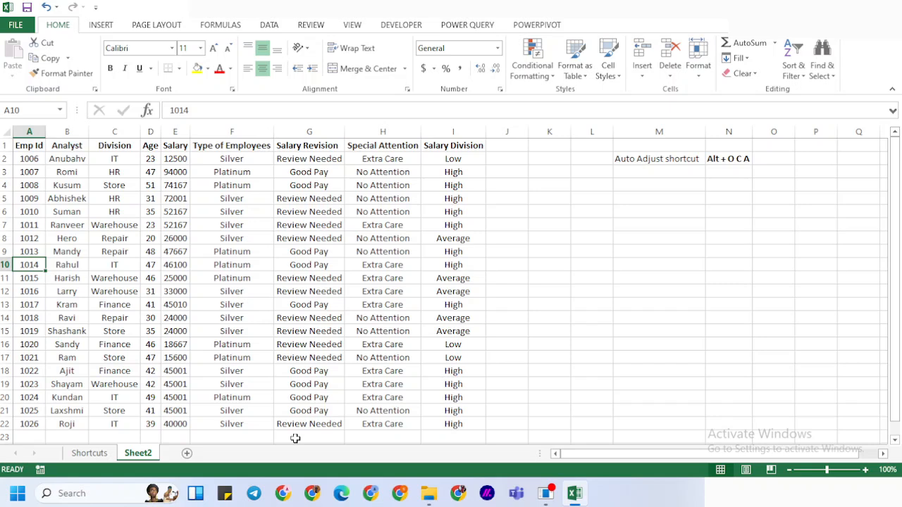
key("shift+space")
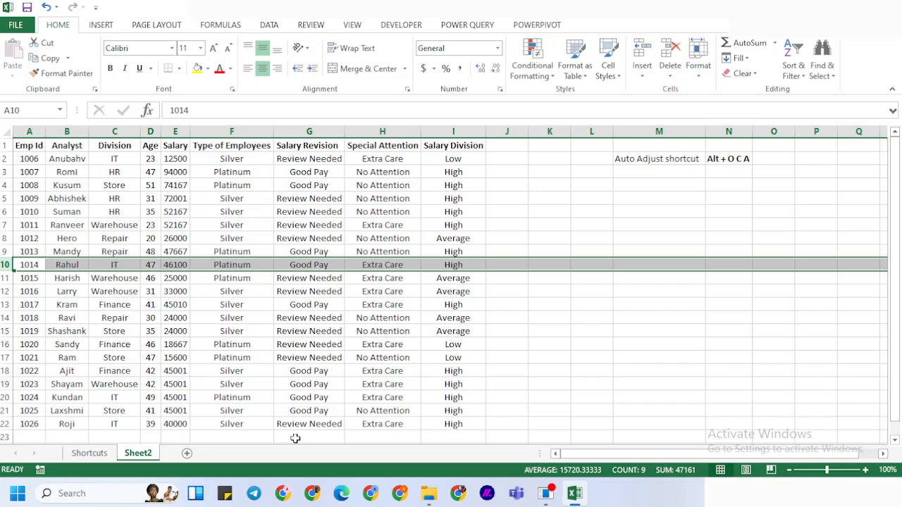
key("ctrl+minus")
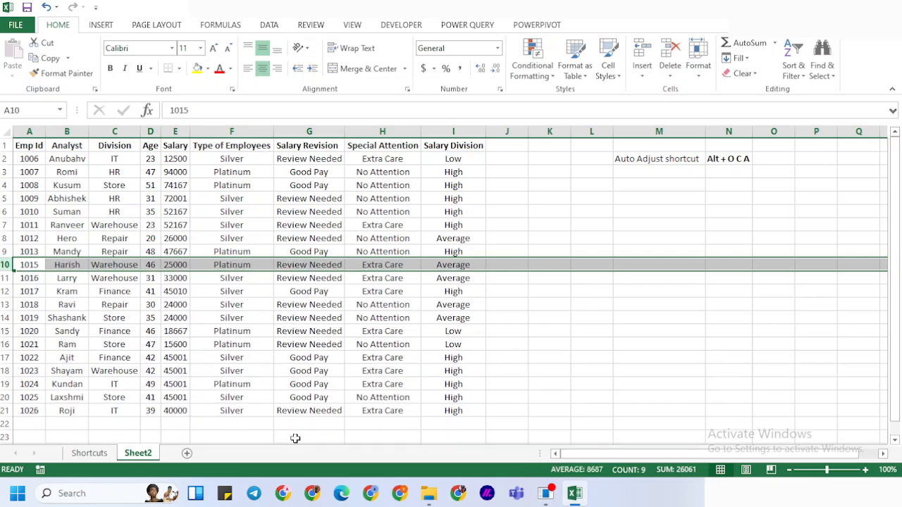
key("ctrl+minus")
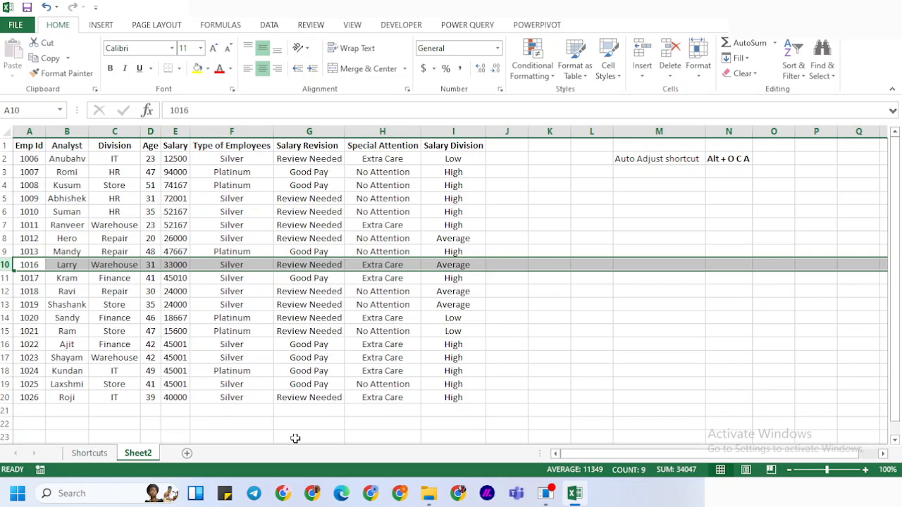
key("ctrl+z")
key("ctrl+z")
key("Left")
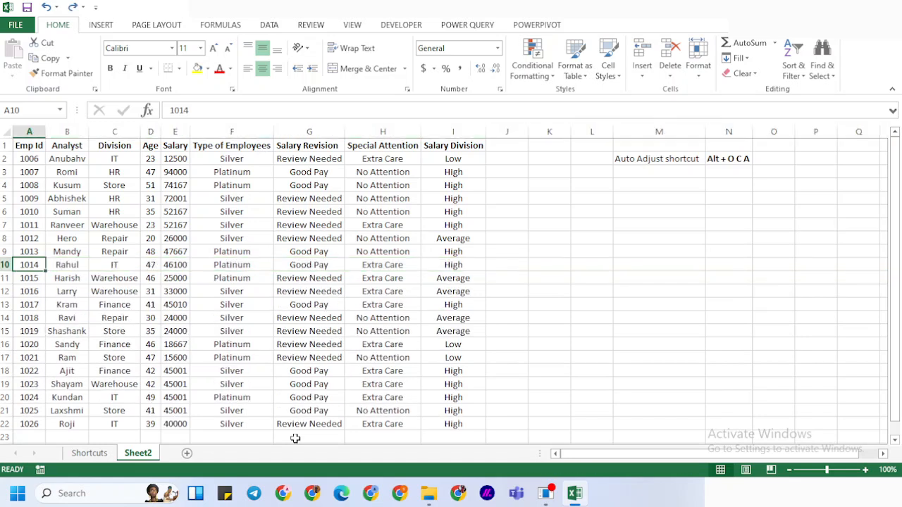
Step: Delete the entire row containing cell A10, choosing the Entire row option without selecting the row first
key("Right")
key("Left")
key("ctrl+minus")
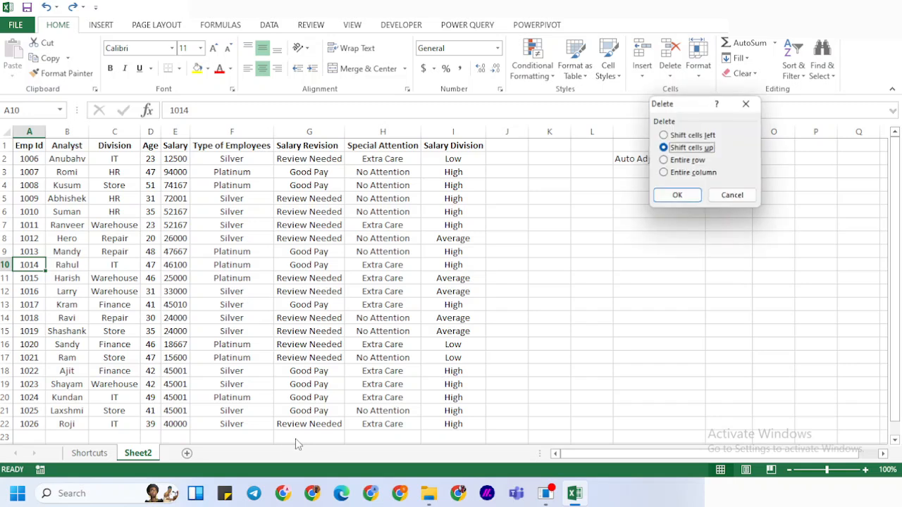
key("Down")
key("Down")
key("Up")
key("Return")
type("pr")
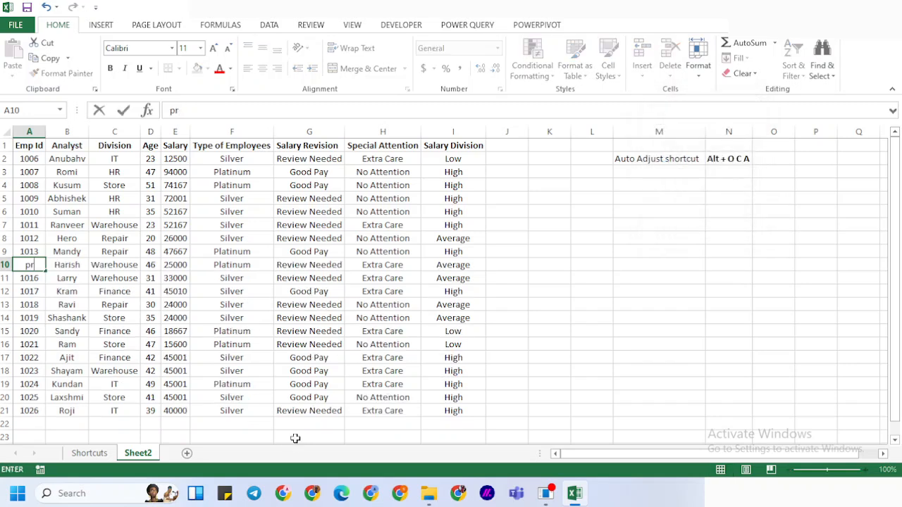
key("Escape")
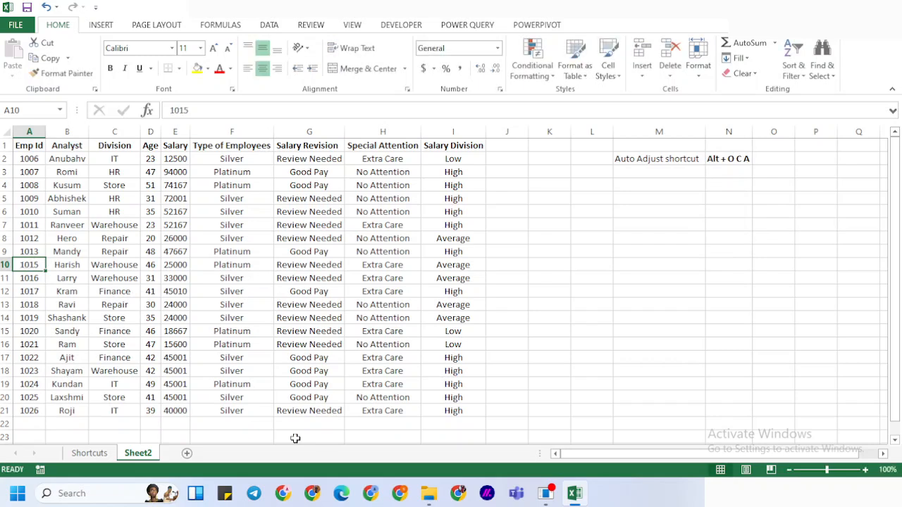
Step: Delete the entire row that contains cell D10, working from that single Age cell with the Entire row option
key("Right")
key("Right")
key("Right")
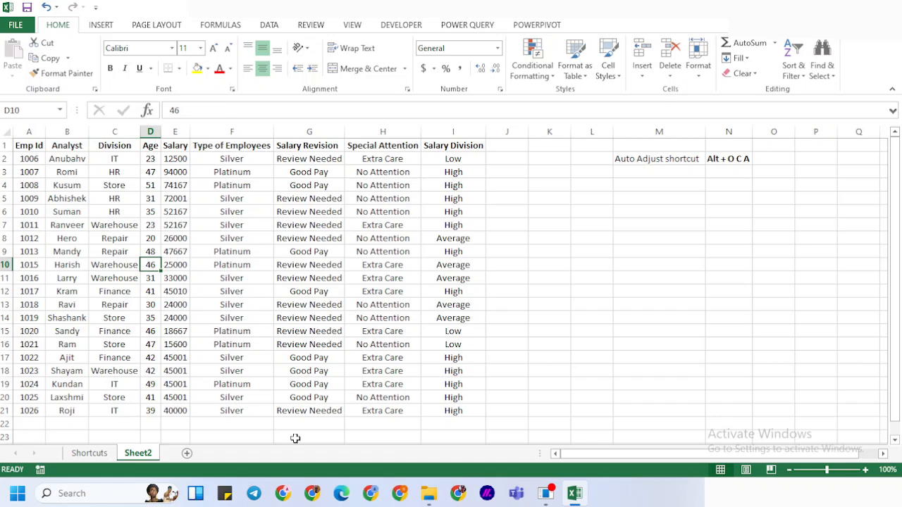
key("ctrl+minus")
key("c")
key("r")
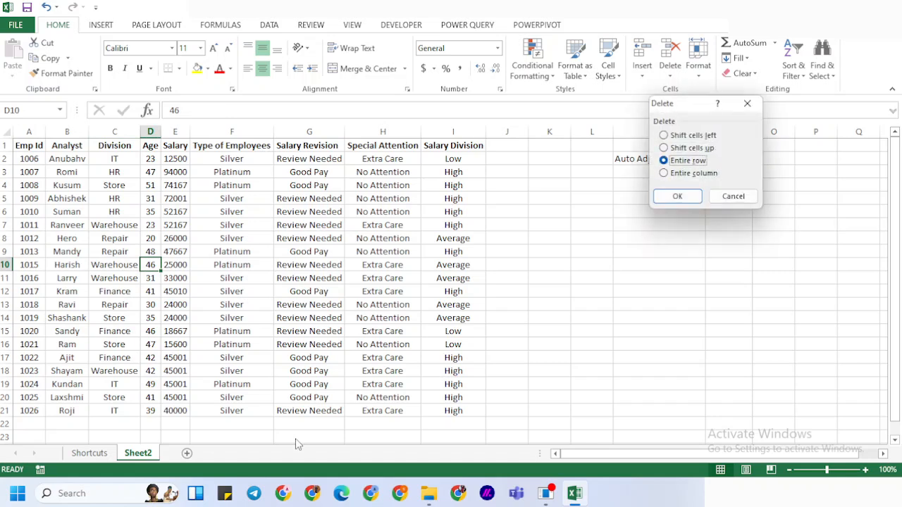
key("Return")
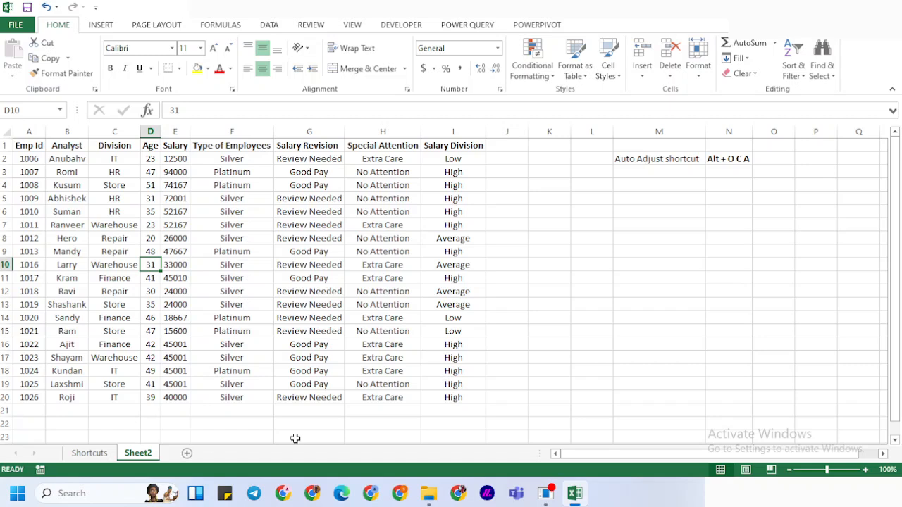
Step: Undo the last two row deletions in the employee table
key("ctrl+z")
key("ctrl+z")
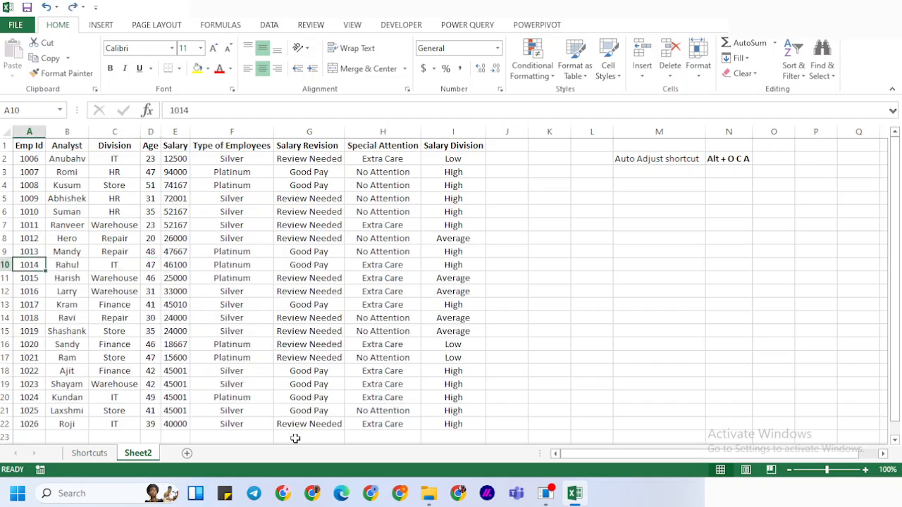
Step: Select the whole of column A, delete it repeatedly in succession, and undo the deletions
key("ctrl+space")
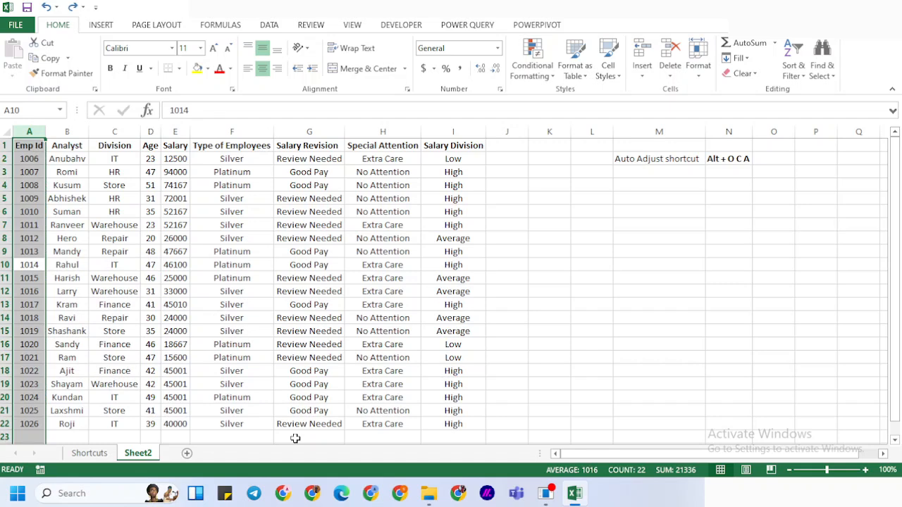
key("ctrl+minus")
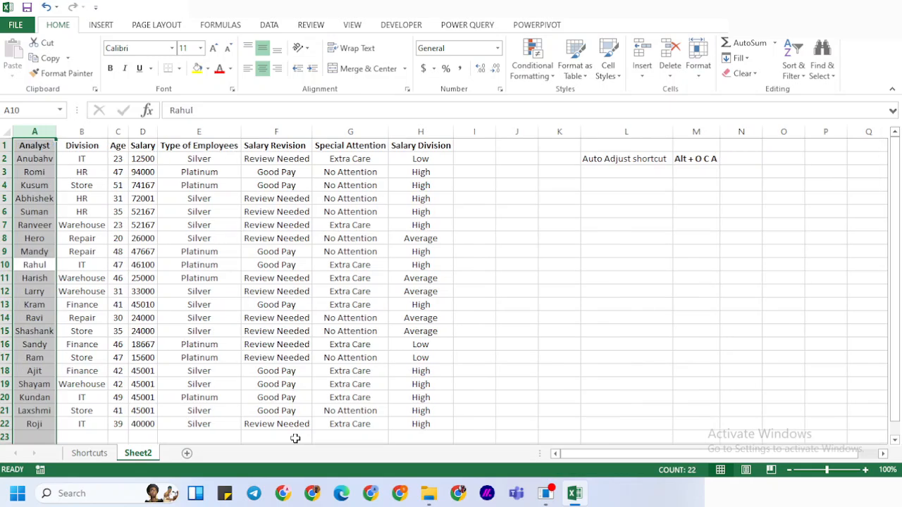
key("ctrl+minus")
key("ctrl+minus")
key("ctrl+z")
key("ctrl+z")
key("ctrl+z")
key("ctrl+z")
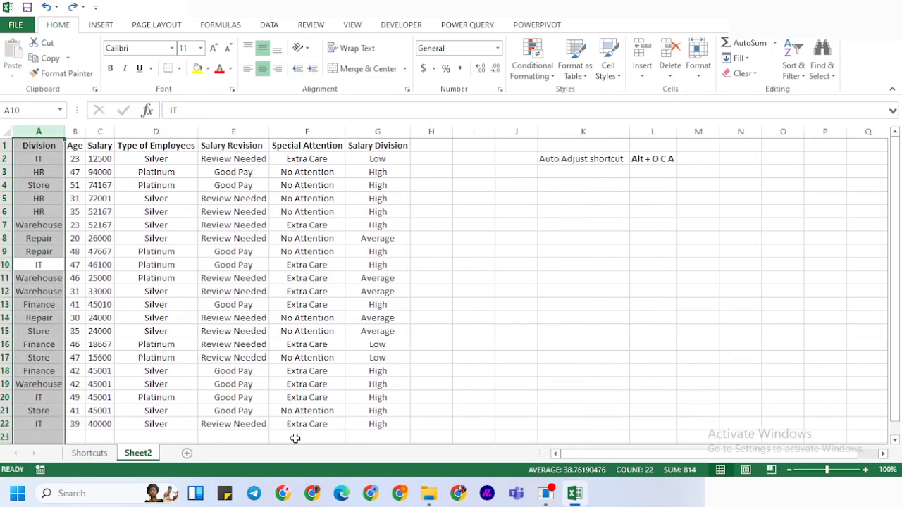
Step: Delete the entire Special Attention column, working from the single cell H5 with the Entire column option
key("Left")
key("Left")
key("Left")
key("Left")
key("Left")
key("Left")
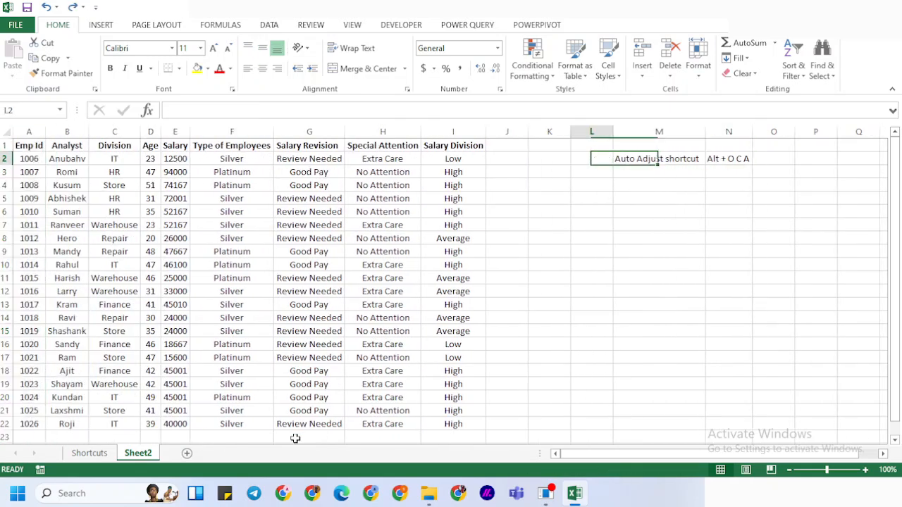
key("Down")
key("Down")
key("Down")
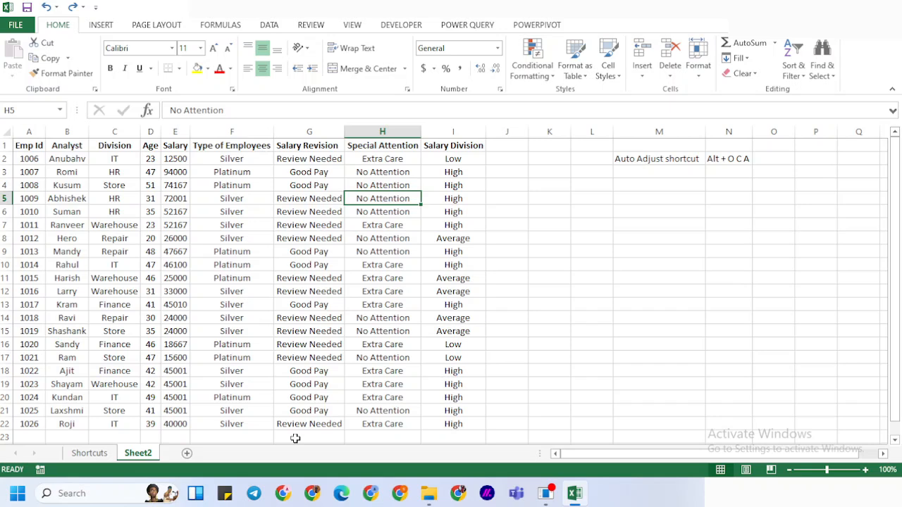
key("ctrl+minus")
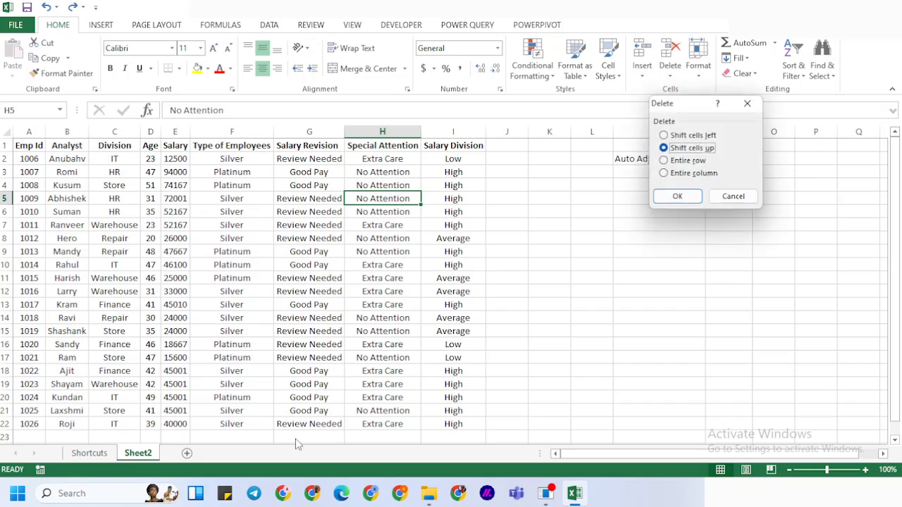
key("r")
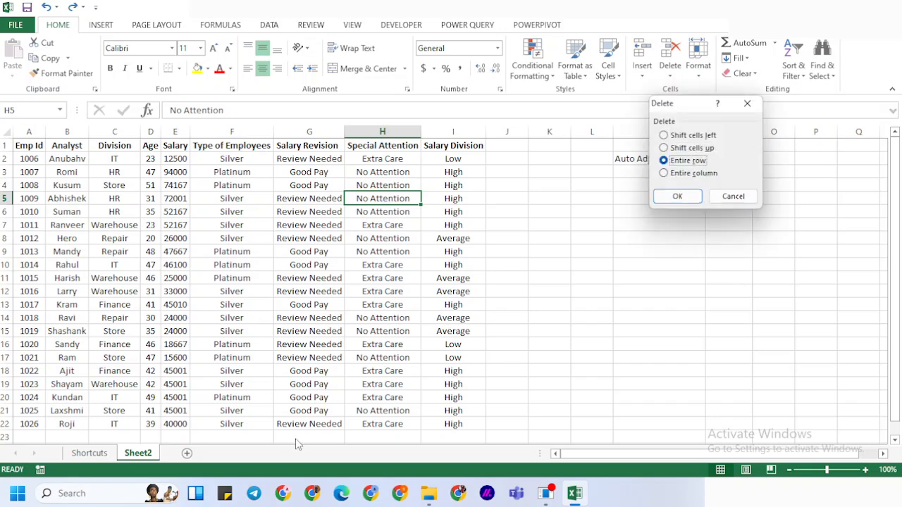
key("c")
key("Up")
key("Up")
key("Up")
key("Down")
key("Down")
key("Down")
key("Return")
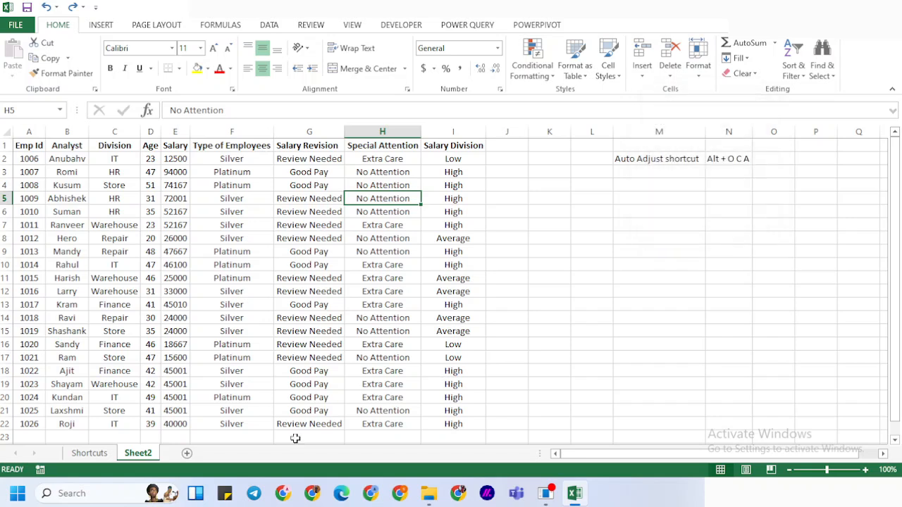
type("pe")
key("Escape")
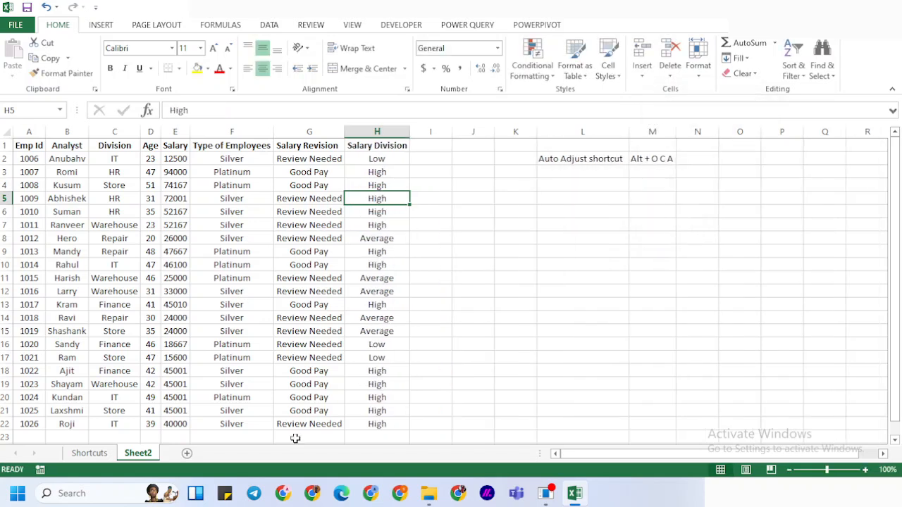
key("Left")
key("Left")
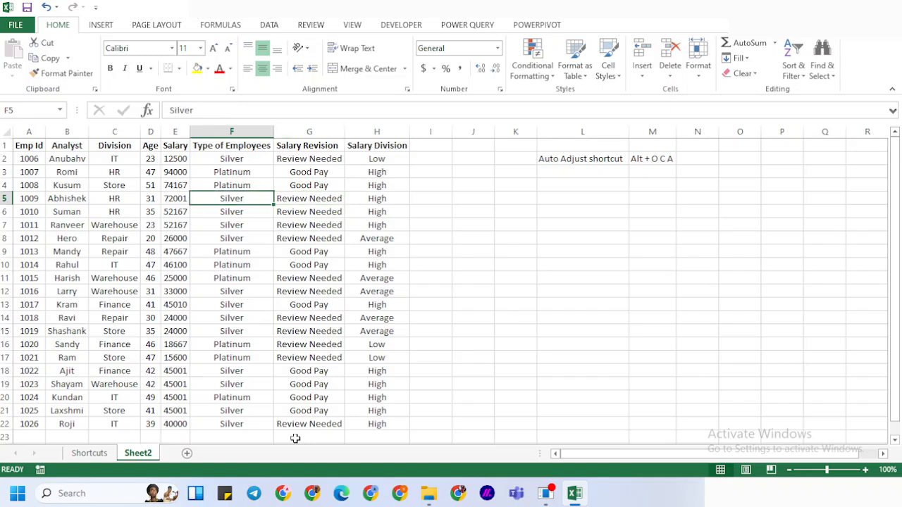
key("shift+Right")
key("shift+Right")
key("ctrl+minus")
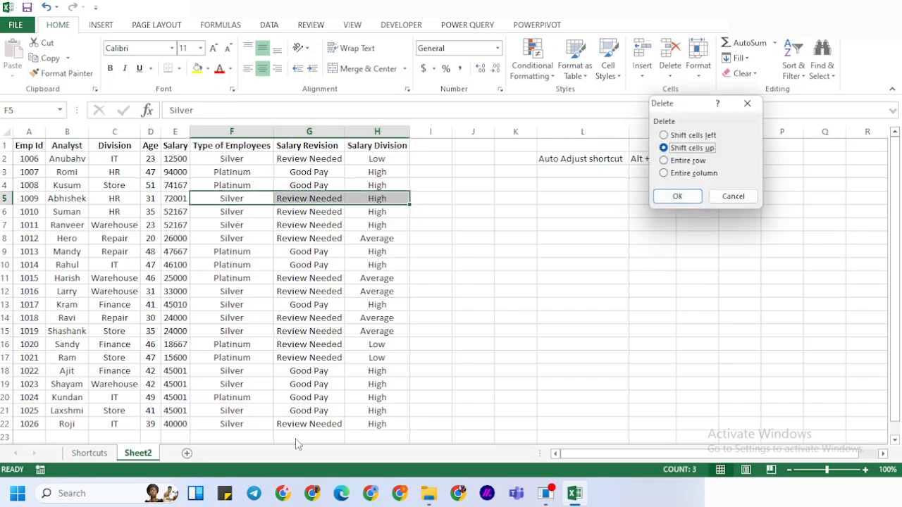
key("Escape")
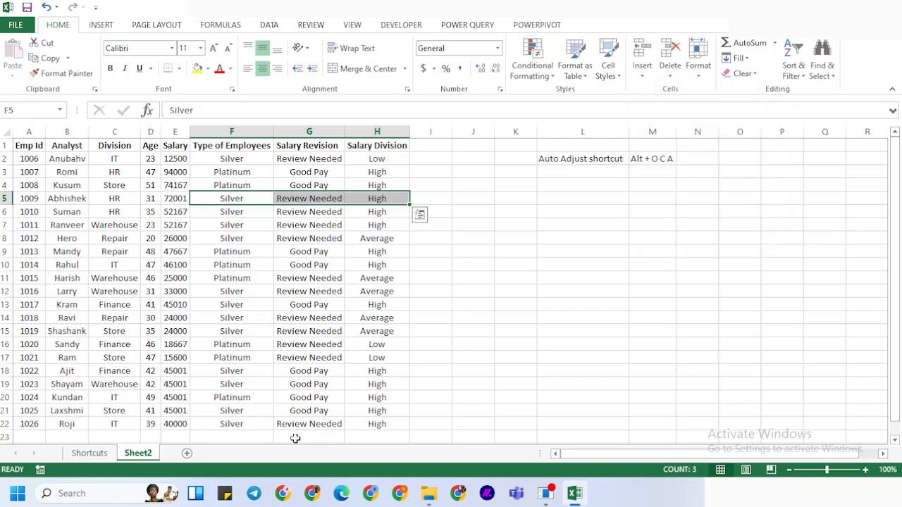
Step: Select the whole of row 5 and insert six blank rows above the record with Emp Id 1009
key("Home")
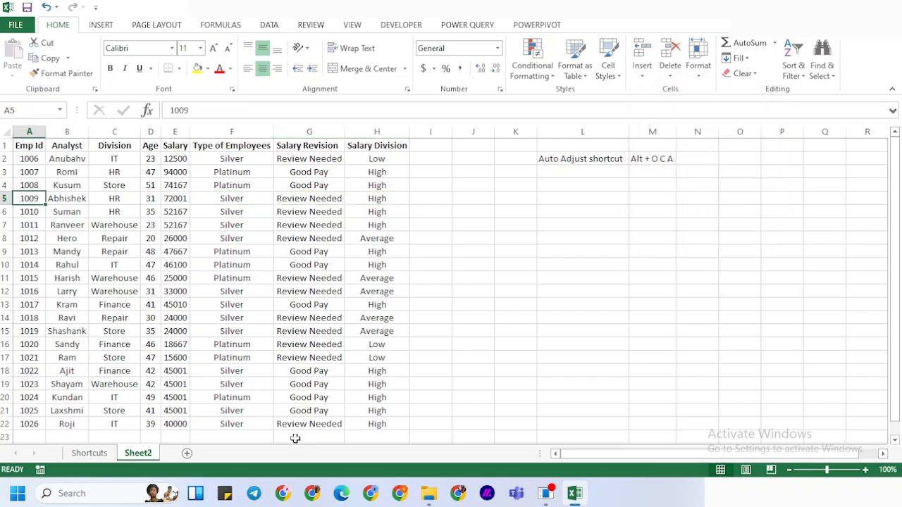
key("shift+space")
key("ctrl+shift+plus")
key("ctrl+shift+plus")
key("ctrl+shift+plus")
key("ctrl+shift+plus")
key("ctrl+shift+plus")
key("ctrl+shift+plus")
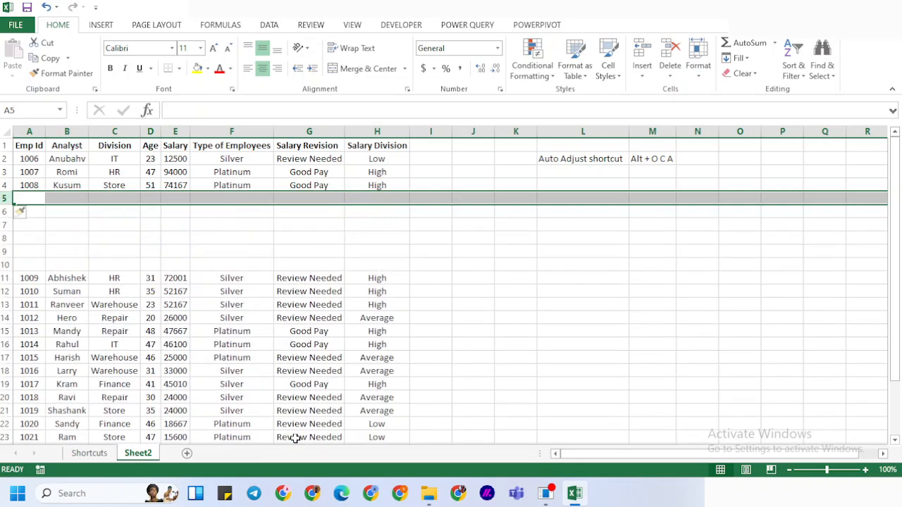
Step: Select the whole of column B and insert four blank columns between Emp Id and Analyst
key("Right")
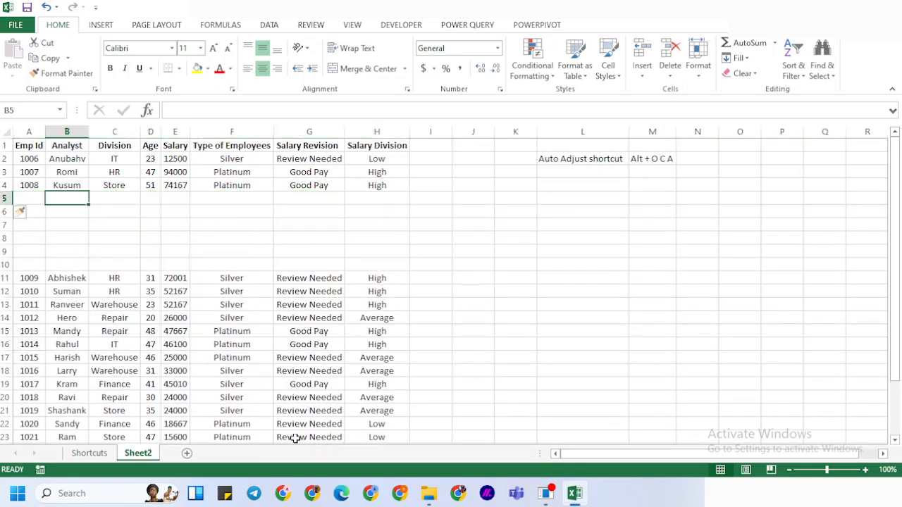
key("ctrl+space")
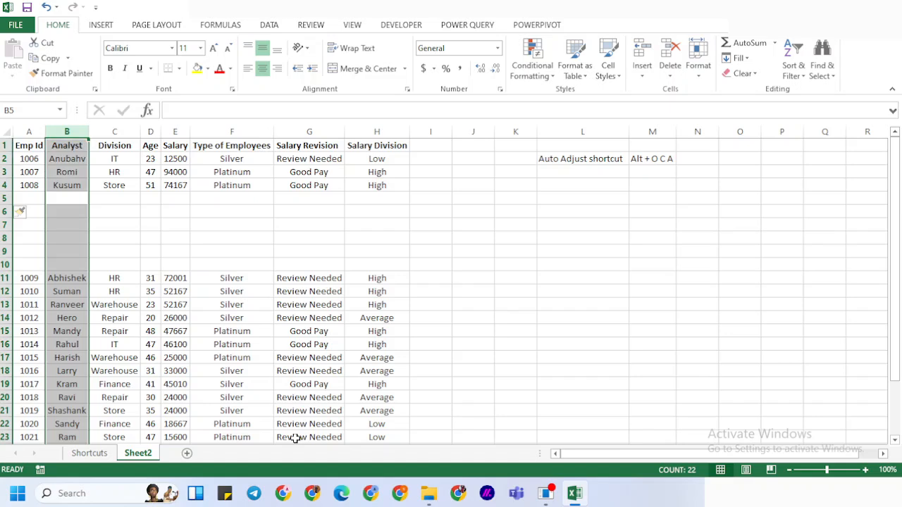
key("ctrl+shift+plus")
key("ctrl+shift+plus")
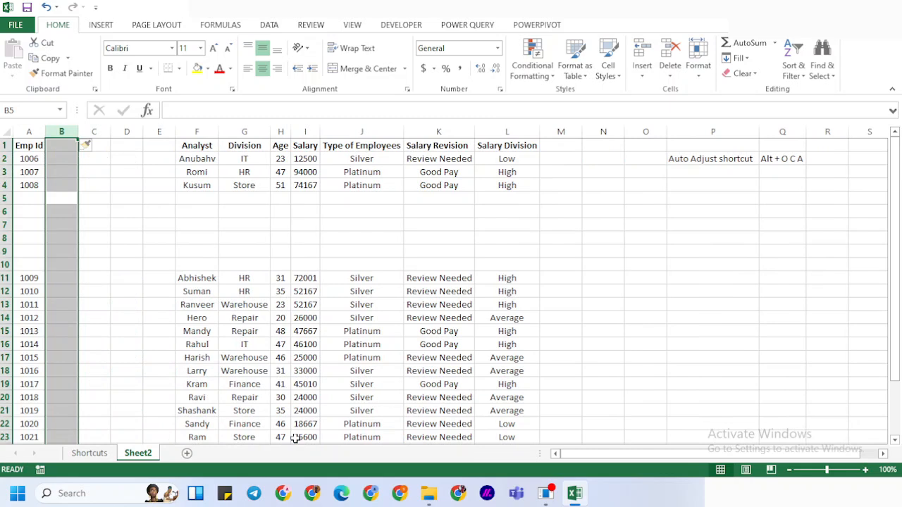
key("Up")
key("Down")
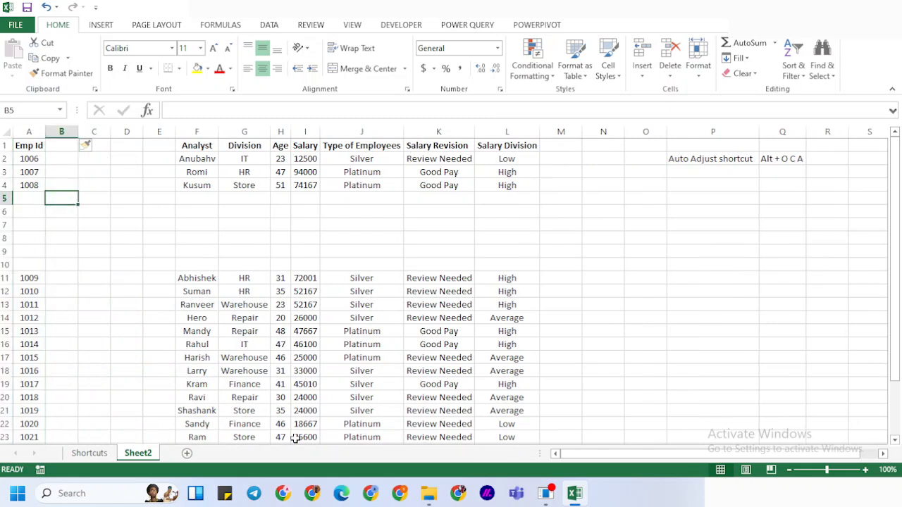
Step: Insert a blank row above the record with Emp Id 1008, working from cell F4 with the Entire row option
key("Up")
key("Right")
key("Right")
key("Right")
key("Right")
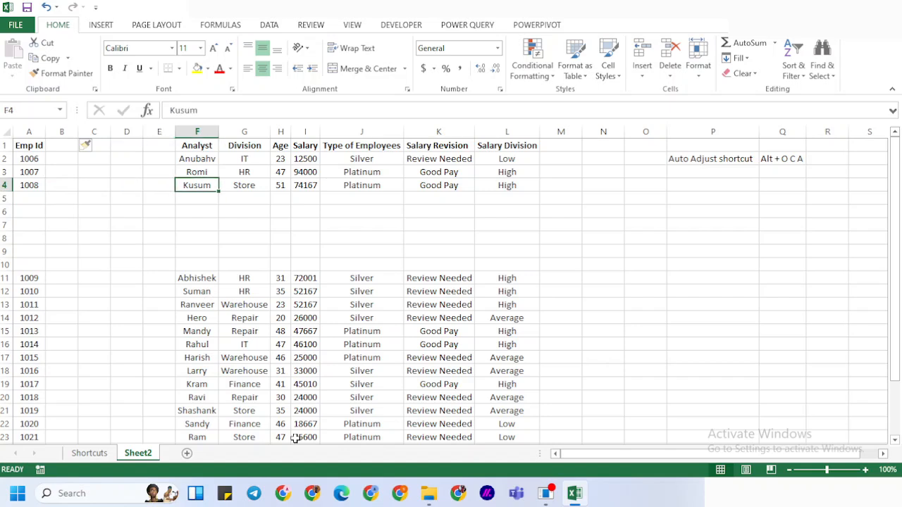
key("ctrl+shift+plus")
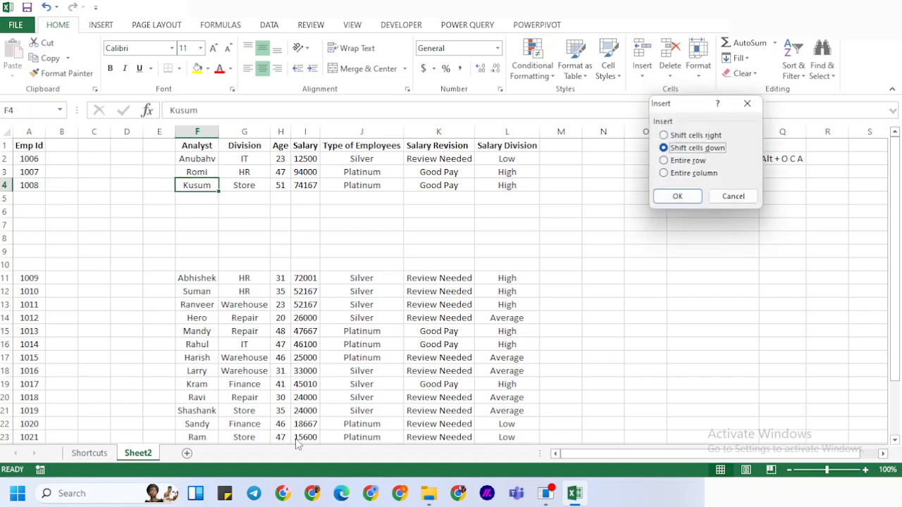
key("Down")
key("Down")
key("Up")
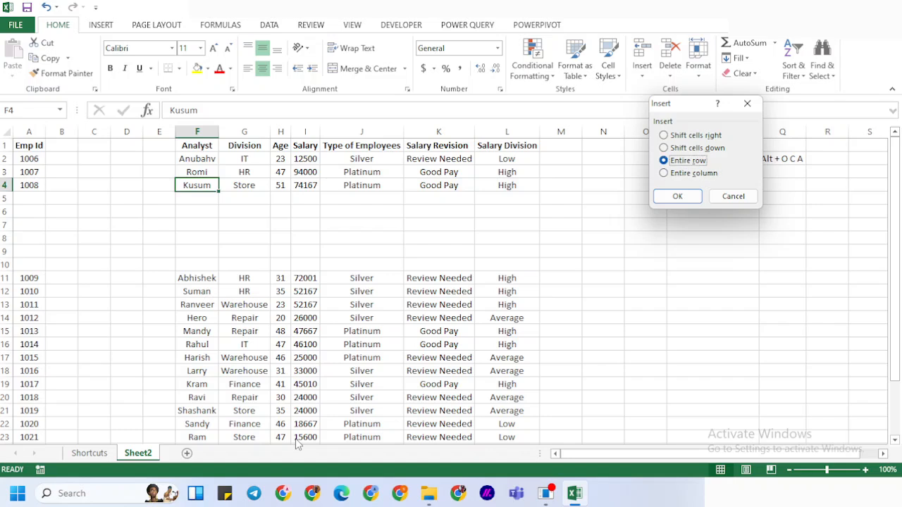
key("Return")
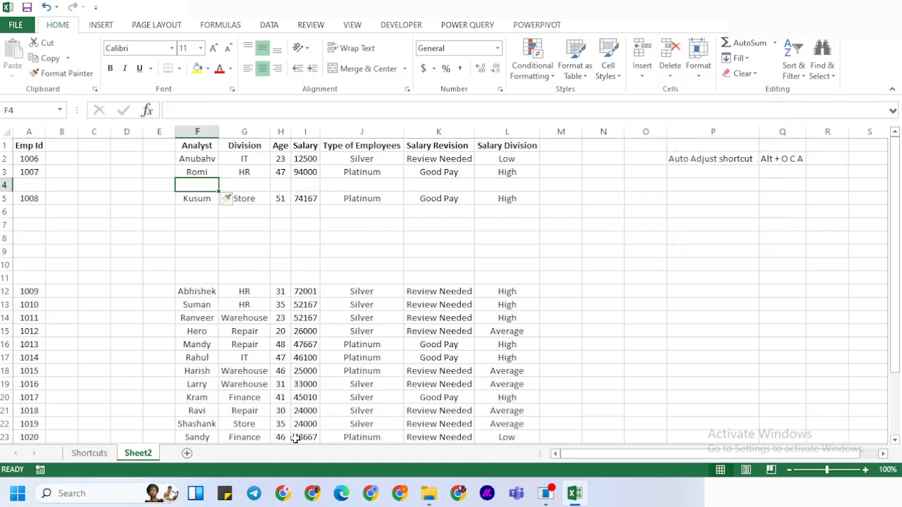
Step: Insert a blank column before Analyst, working from cell F4 with the Entire column option
key("ctrl+shift+plus")
key("Down")
key("Down")
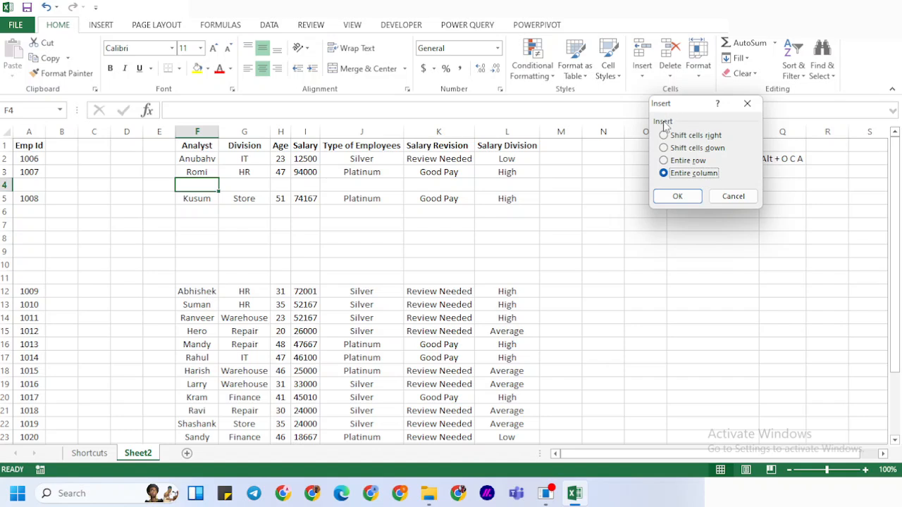
key("Return")
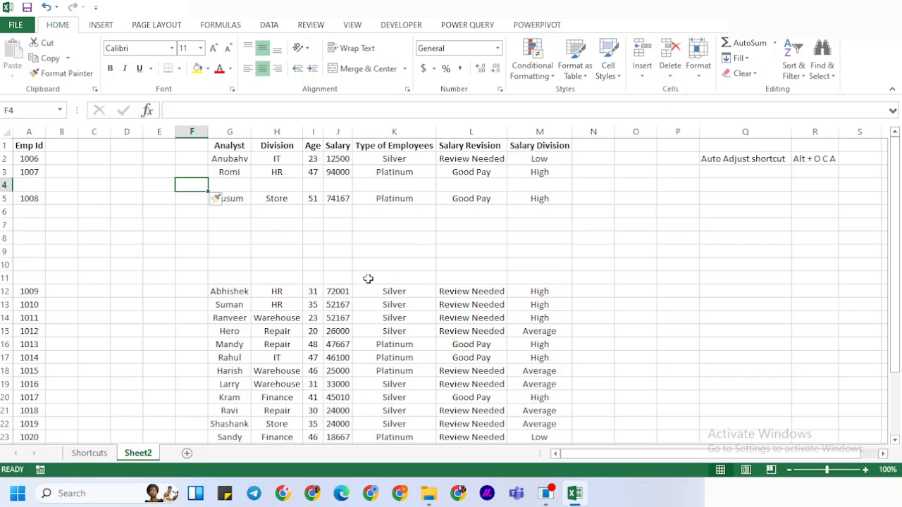
Step: Select the blank columns B to F in full and delete them
key("shift+Left")
key("shift+Left")
key("shift+Left")
key("shift+Left")
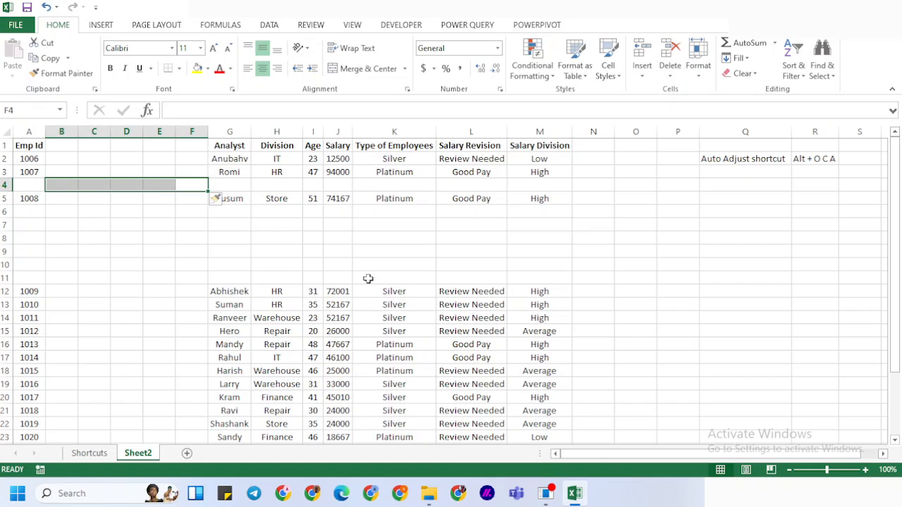
key("ctrl+space")
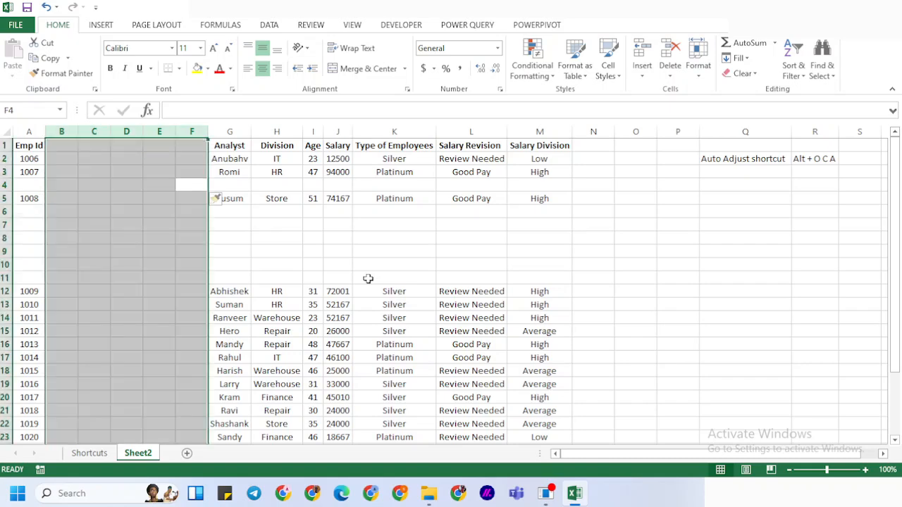
key("ctrl+minus")
Step: Delete blank row 4 from the single cell G4 with the Entire row option
key("Right")
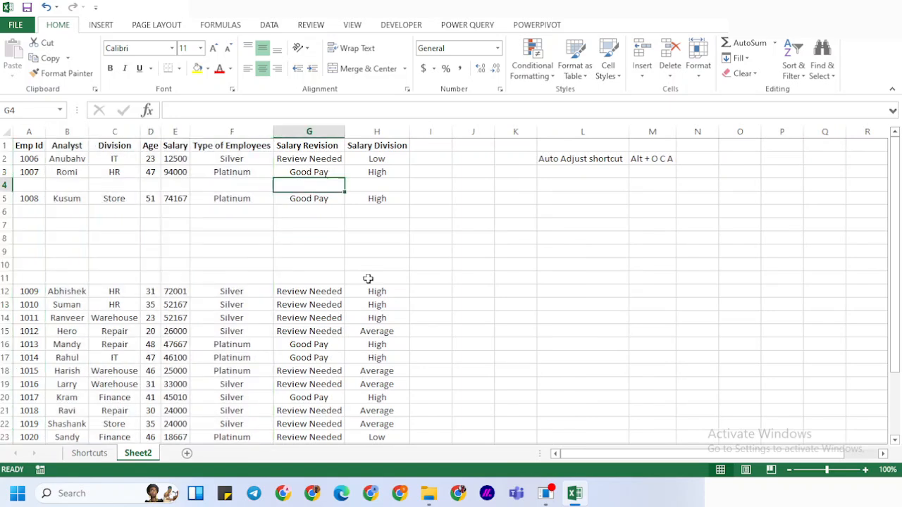
key("ctrl+minus")
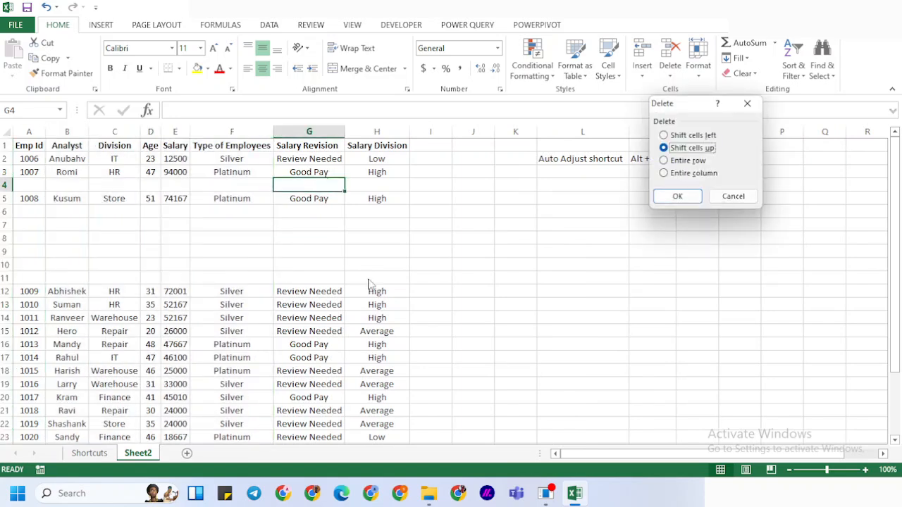
key("r")
key("Return")
Step: Select the blank rows 5 to 10 in full and delete them
key("Down")
key("shift+Down")
key("shift+Down")
key("shift+Down")
key("shift+Down")
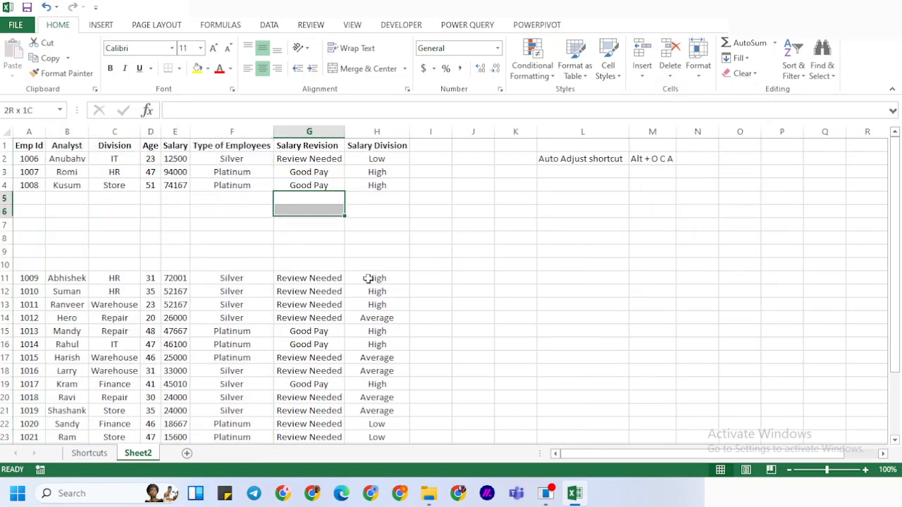
key("shift+Down")
key("shift+space")
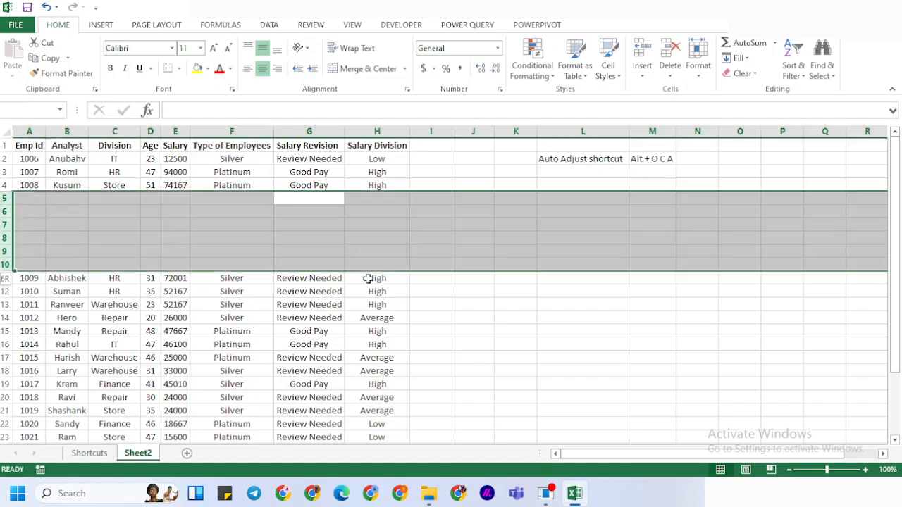
key("ctrl+minus")
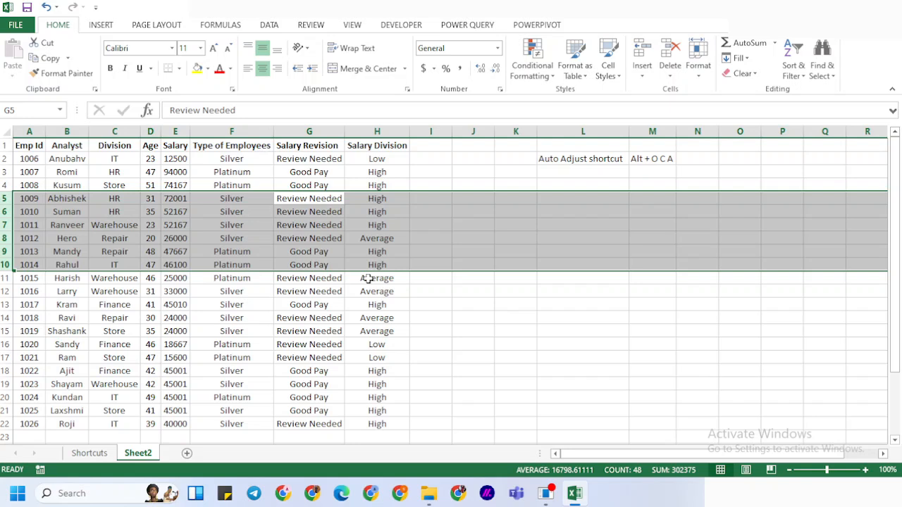
key("Up")
key("Down")
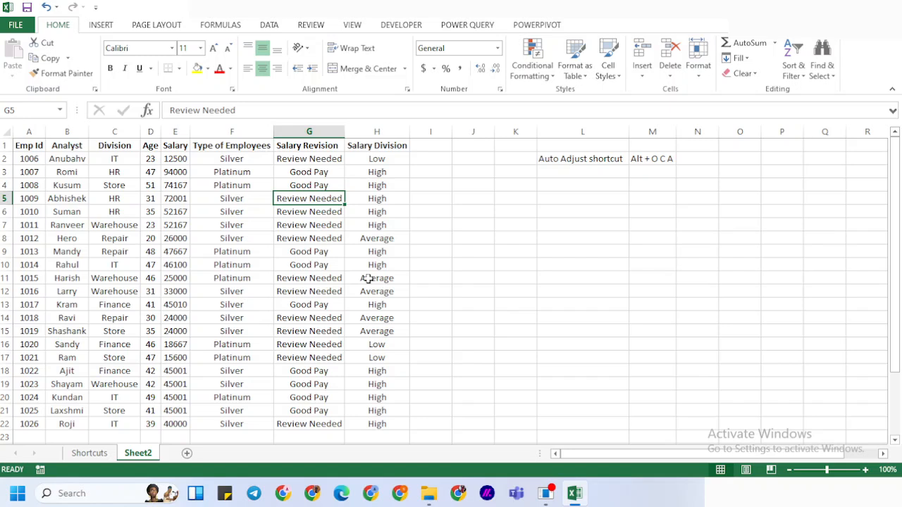
Step: Total the Salary values E2:E22 with AutoSum in the empty cell E23 below the column
key("Left")
key("Left")
key("Left")
key("Right")
key("ctrl+Down")
key("Down")
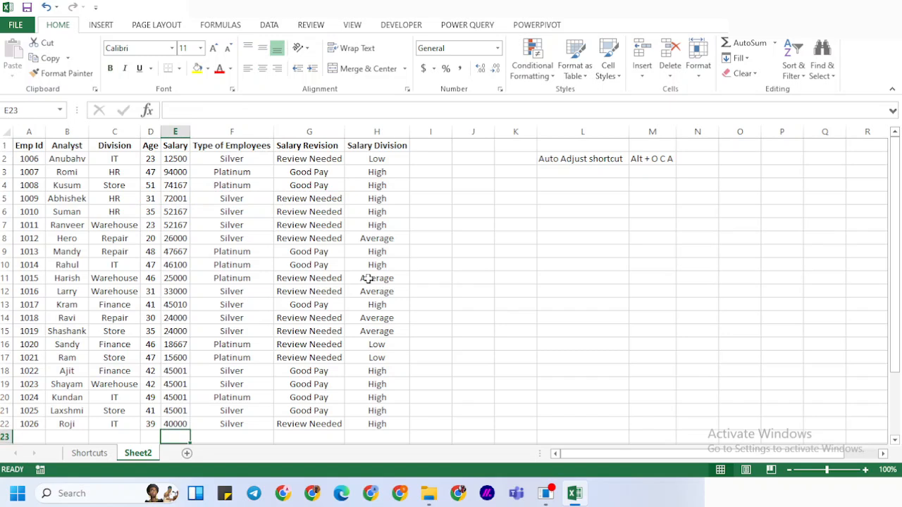
key("alt")
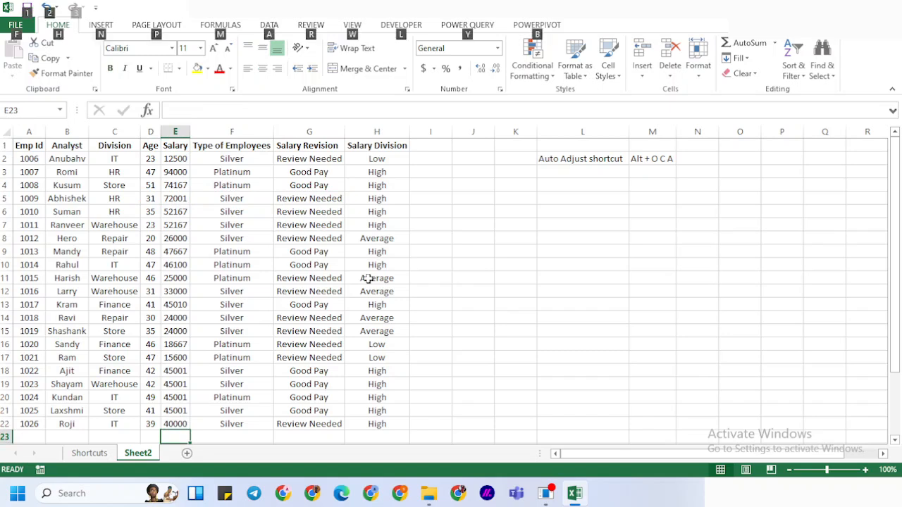
key("alt+equal")
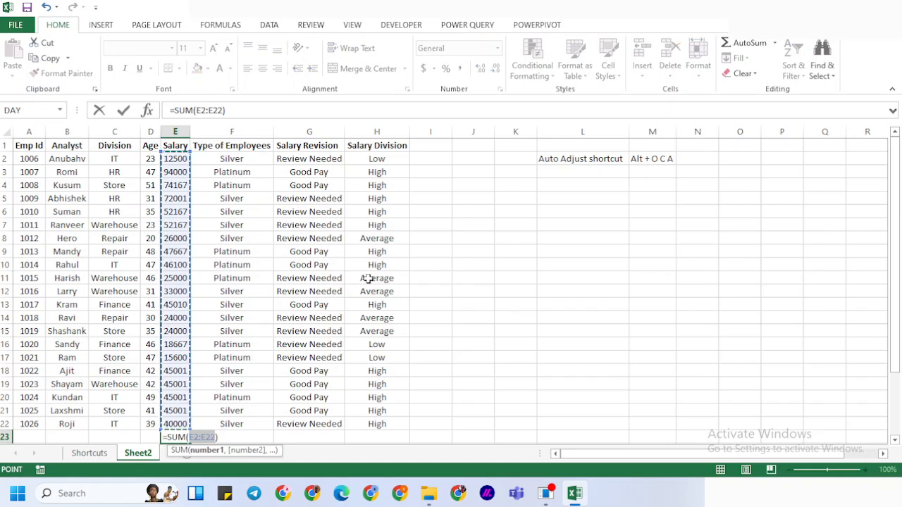
key("Return")
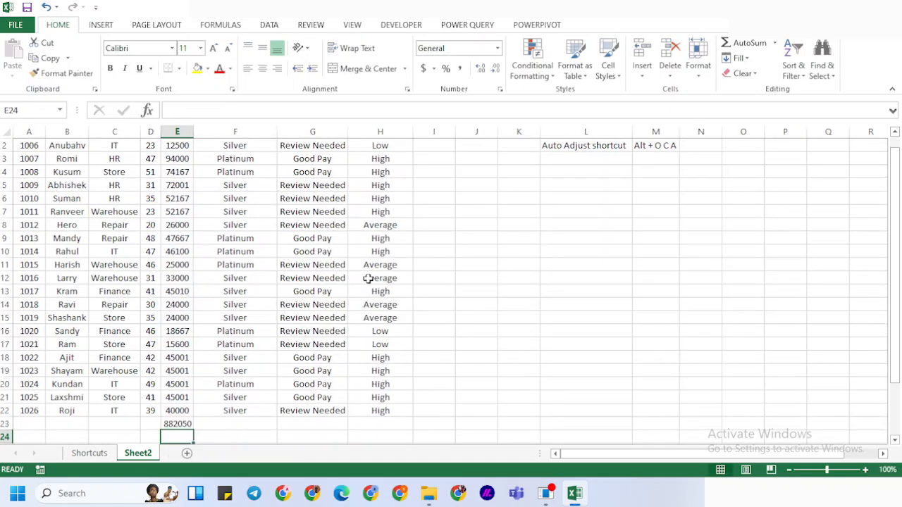
Step: Clear the salary total in E23 and enter AutoSum for E2:E22 there again, keeping the cell selected
key("Up")
key("Delete")
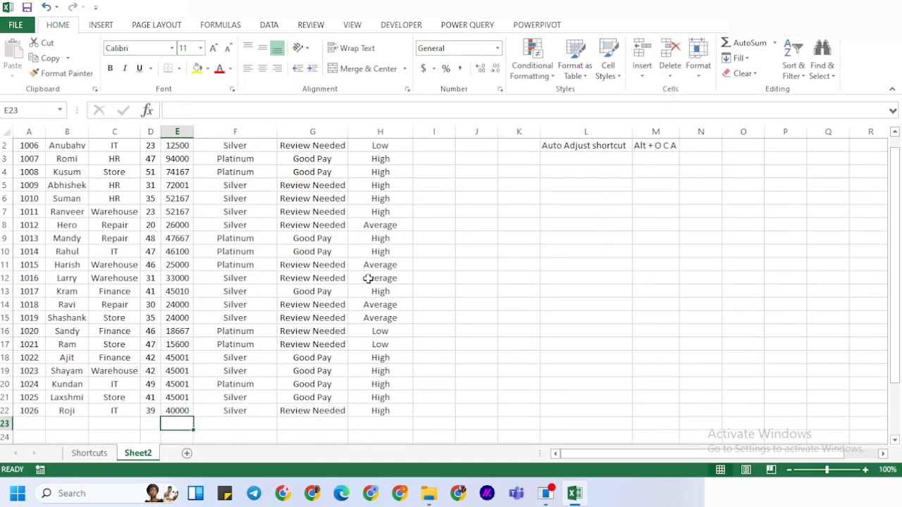
key("alt+equal")
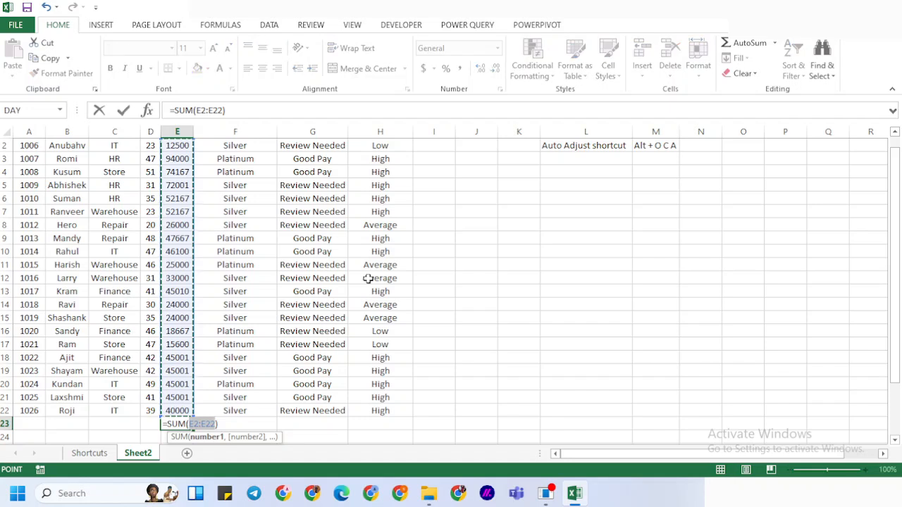
key("ctrl+Return")
key("Up")
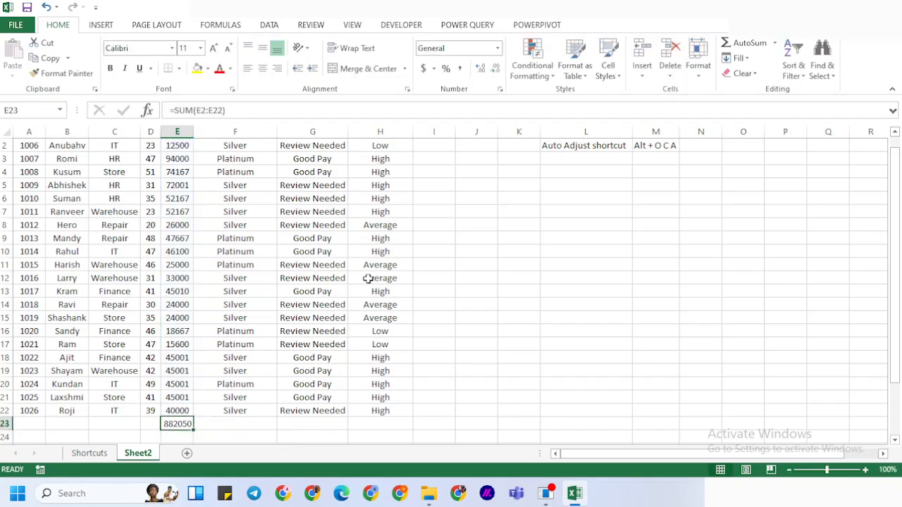
Step: Delete the salary total in E23 and return to the Salary header cell
key("Right")
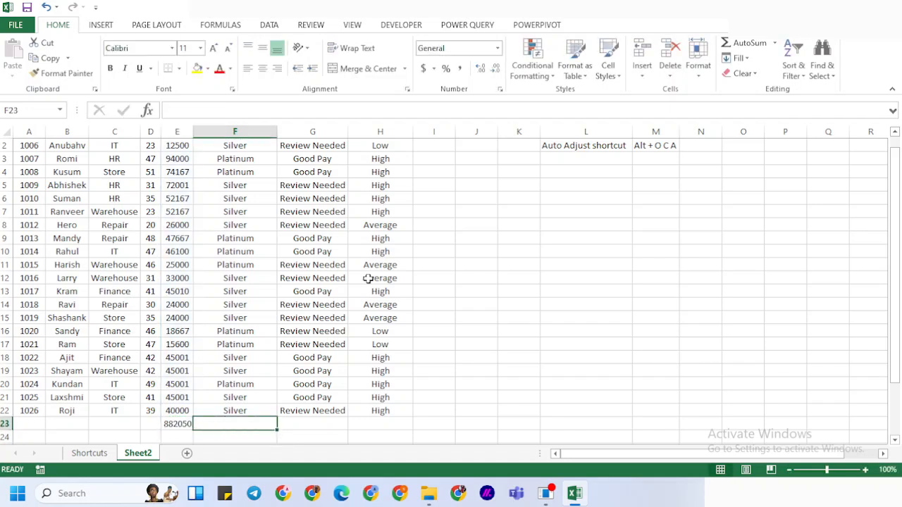
key("Up")
key("Up")
key("Up")
key("Up")
key("Up")
key("Up")
key("Up")
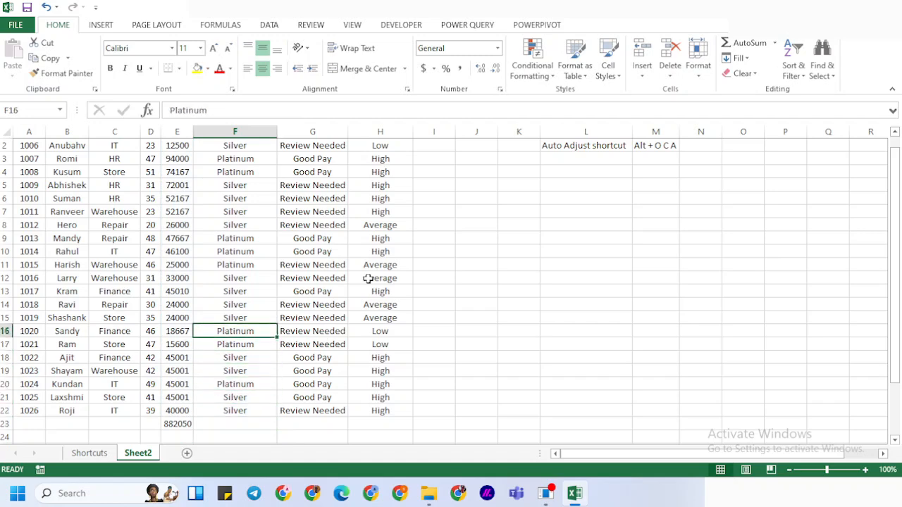
key("Left")
key("ctrl+Down")
key("Delete")
key("Up")
key("ctrl+Up")
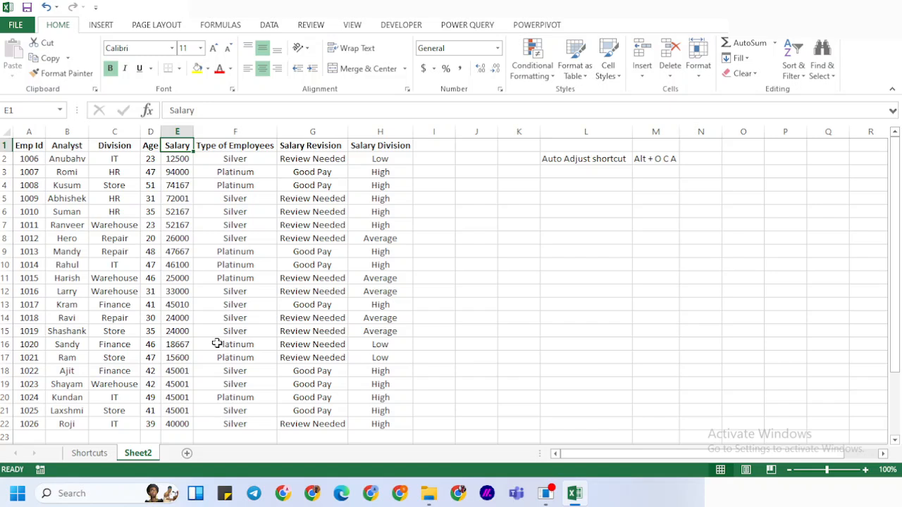
Step: Add filters to the table headers, switching them off and on once more
key("ctrl+shift+l")
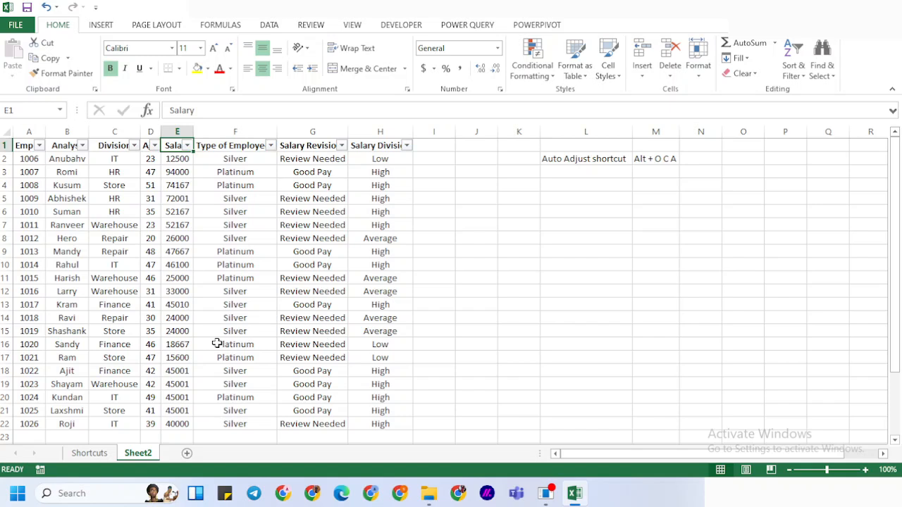
key("ctrl+shift+l")
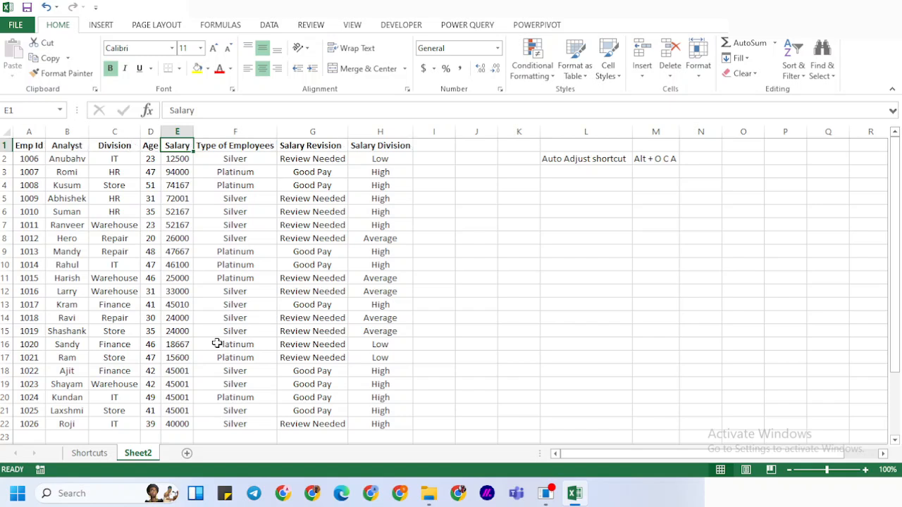
key("ctrl+shift+l")
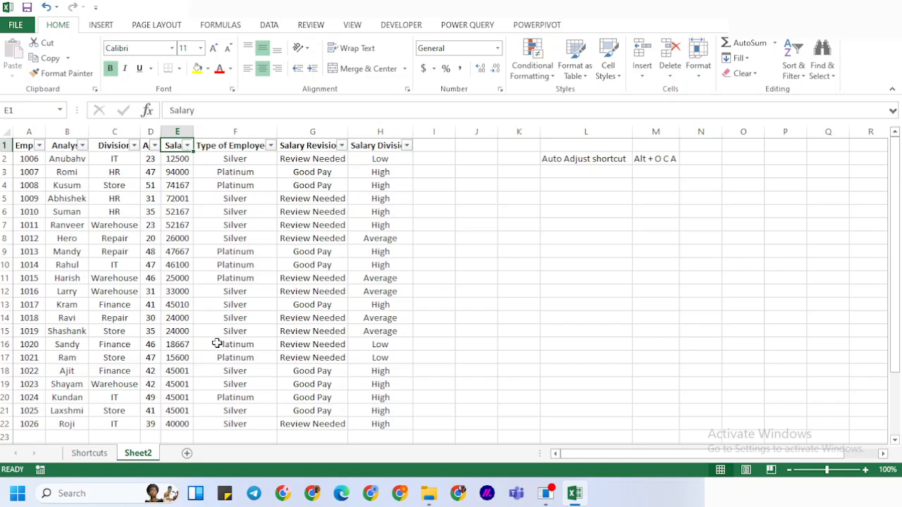
Step: Look through the sort and filter options of the Salary column without applying any
key("alt+Down")
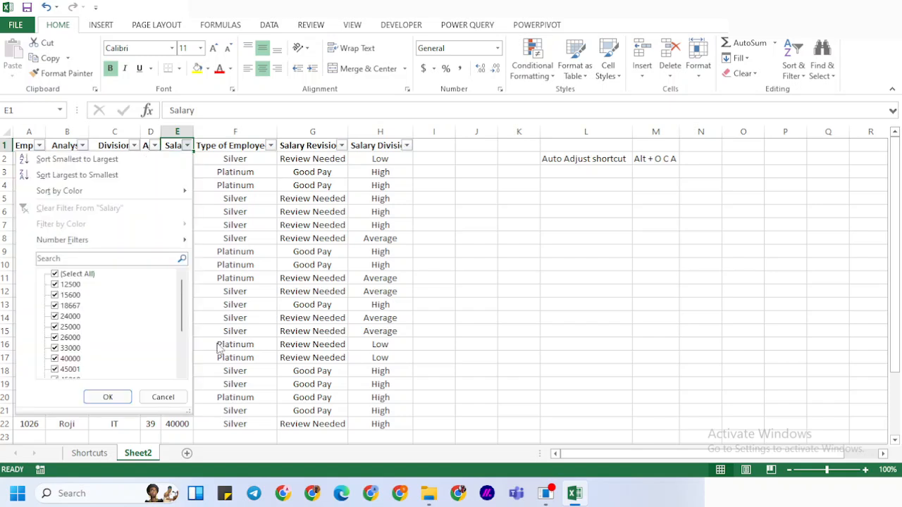
key("Down")
key("Down")
key("Down")
key("Down")
key("Down")
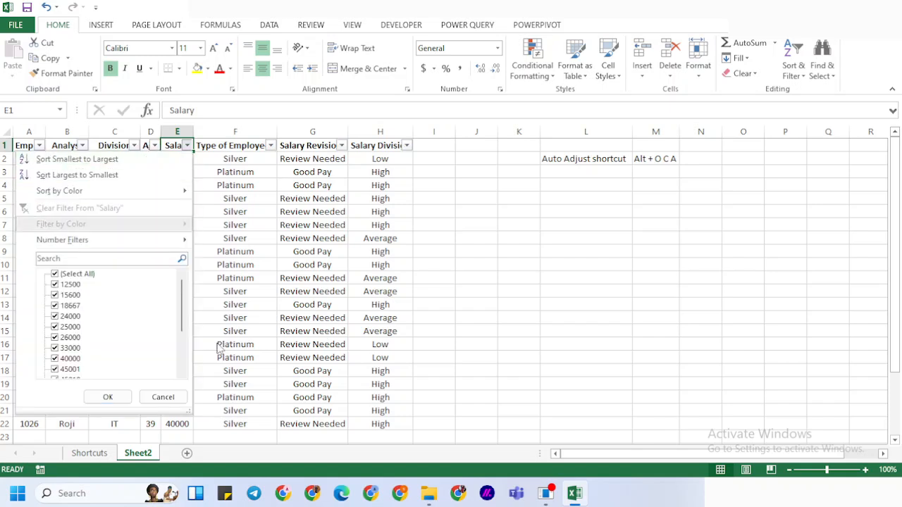
key("Escape")
Step: Filter the Salary Revision column to exclude Good Pay and keep only Review Needed
key("Right")
key("Right")
key("Right")
key("Left")
key("alt+Down")
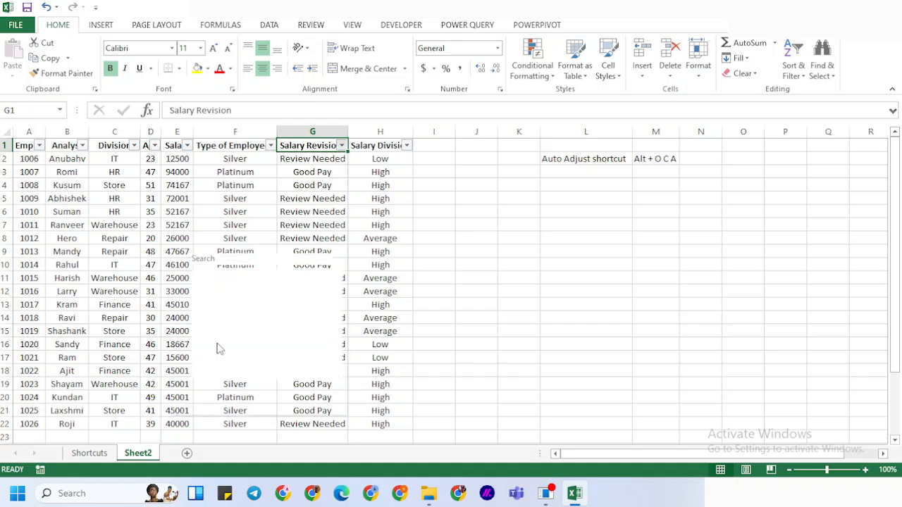
key("Down")
key("Down")
key("Down")
key("Down")
key("Down")
key("Down")
key("Down")
key("Down")
key("Down")
key("space")
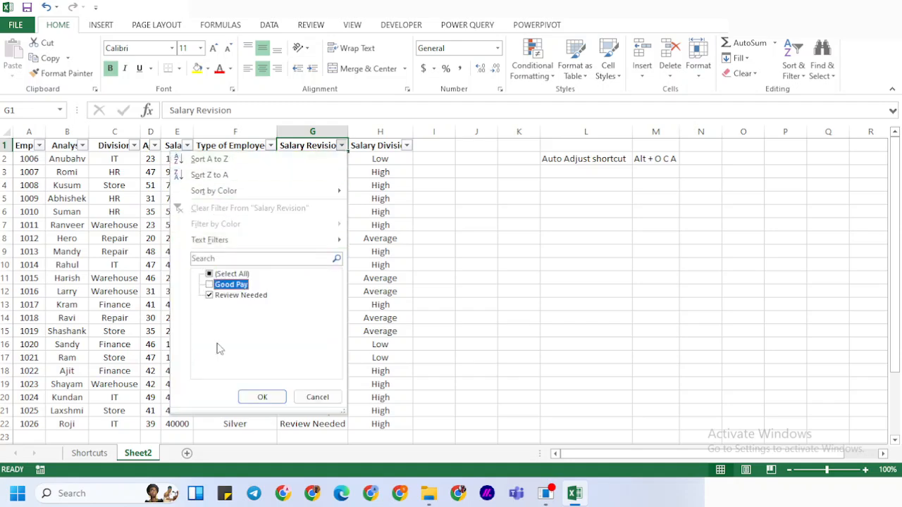
key("Return")
Step: Select the filtered Analyst cells from B2 to B22 and fill them with yellow
key("Down")
key("Home")
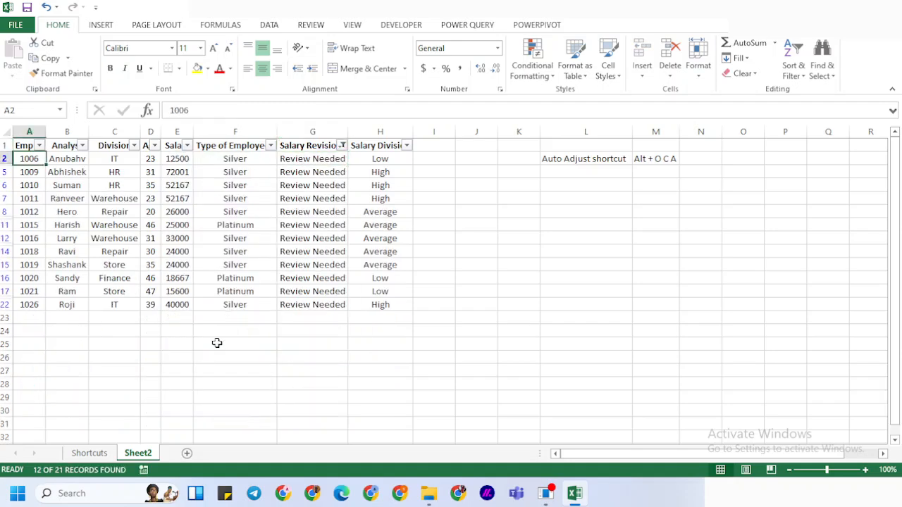
key("Right")
key("ctrl+shift+Down")
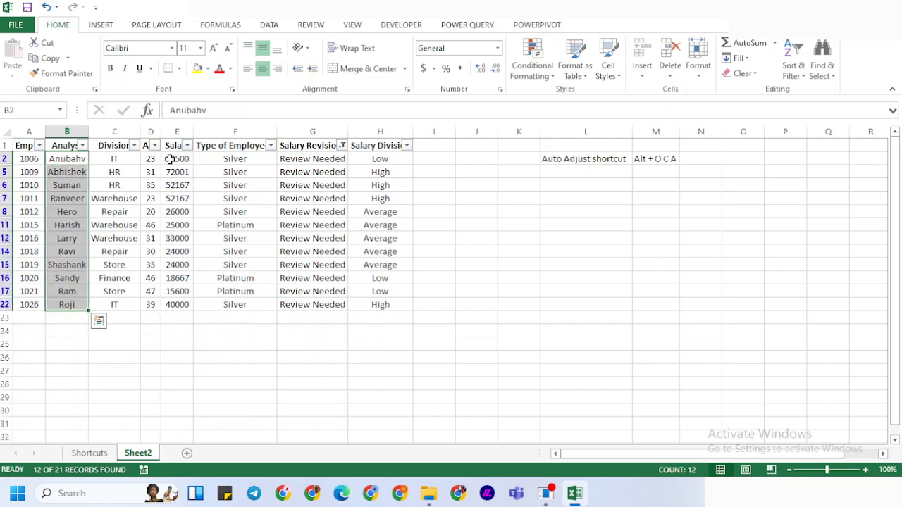
left_click(197, 68)
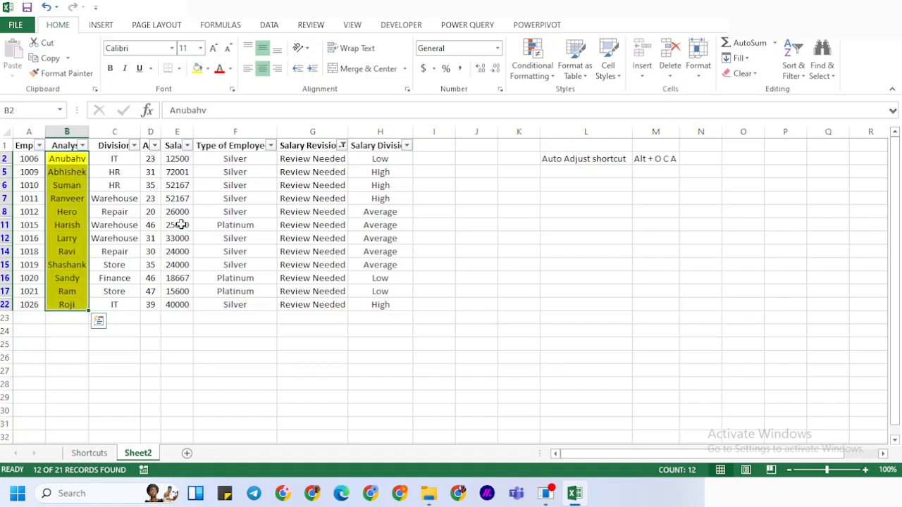
Step: Remove the filter and check the highlighted Analyst cells from the header to the end of the column
key("ctrl+shift+l")
key("ctrl+Up")
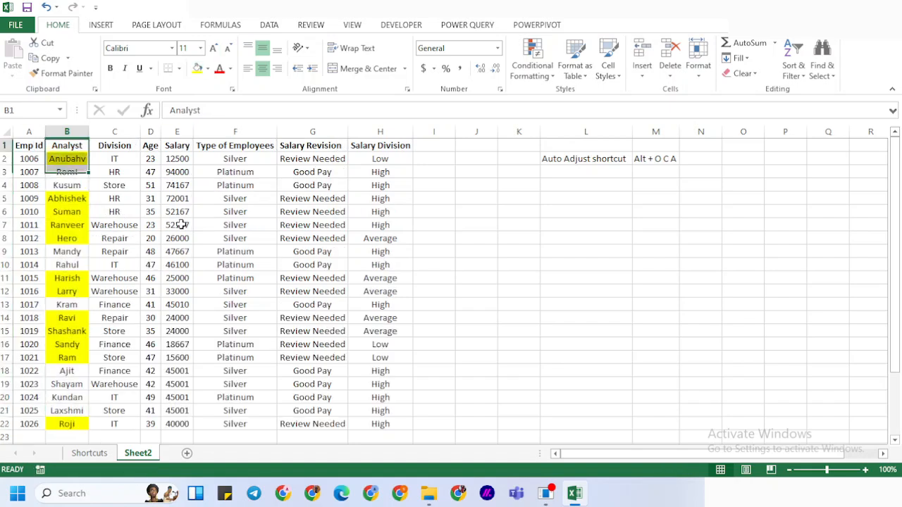
key("ctrl+Down")
key("ctrl+Down")
key("ctrl+Up")
key("ctrl+Up")
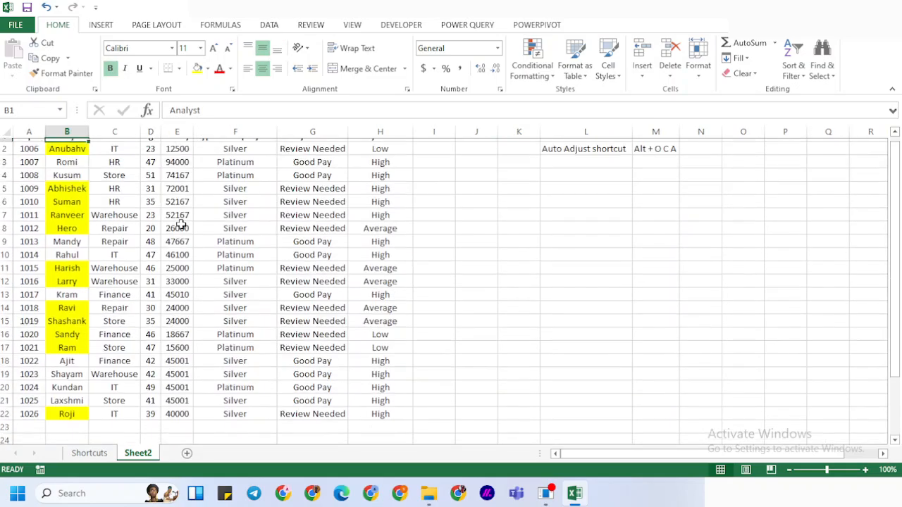
Step: Undo the filter removal and the yellow fill on the Analyst cells
key("ctrl+z")
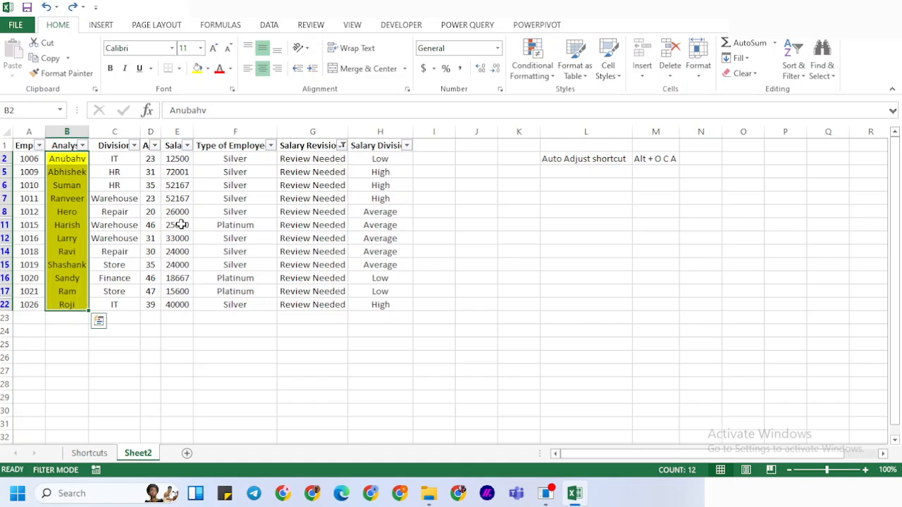
key("ctrl+z")
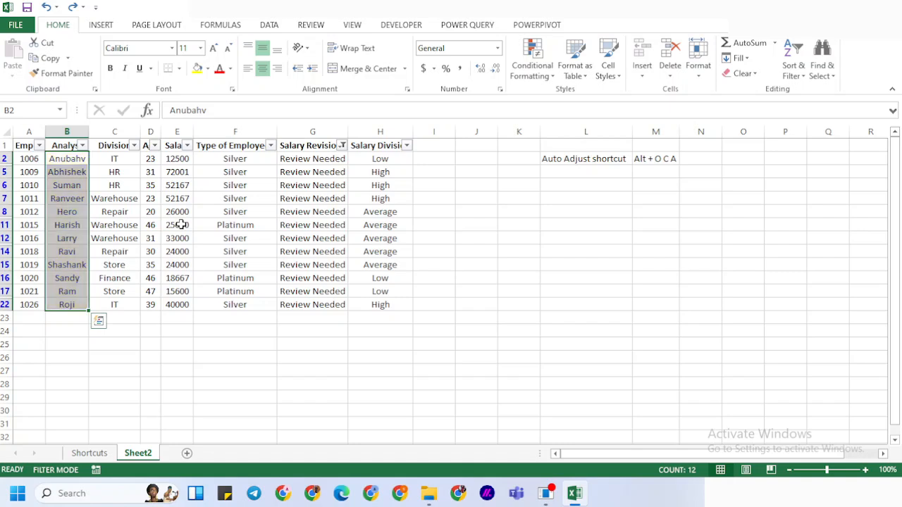
Step: Restrict the selection in the filtered Analyst column to visible cells only and apply a yellow fill and red font
key("alt")
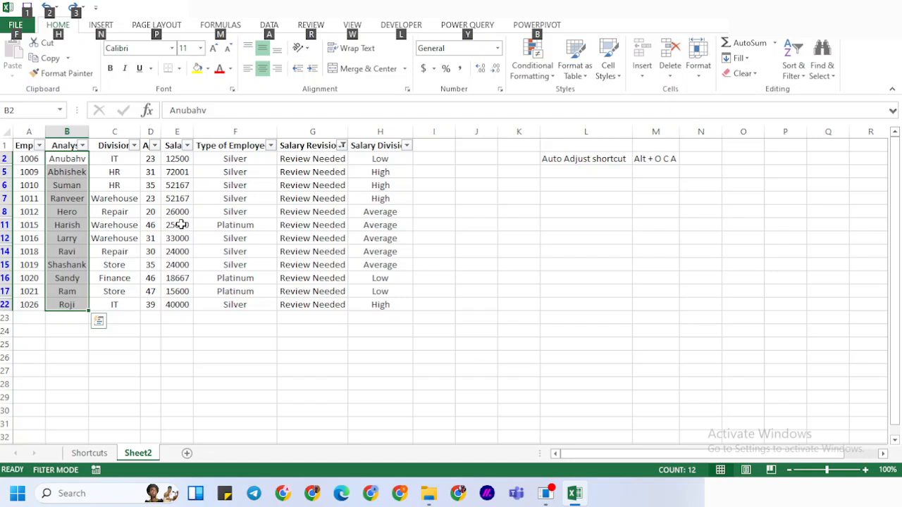
key("alt+semicolon")
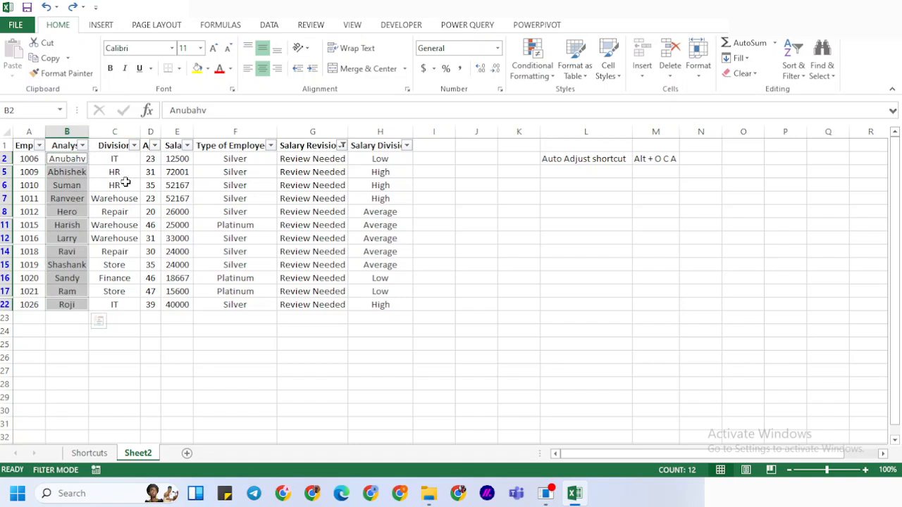
left_click(197, 69)
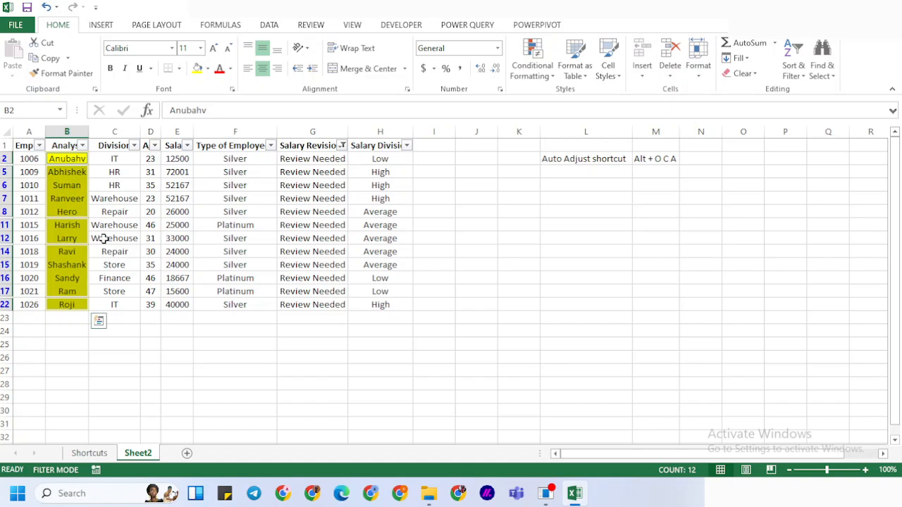
left_click(220, 73)
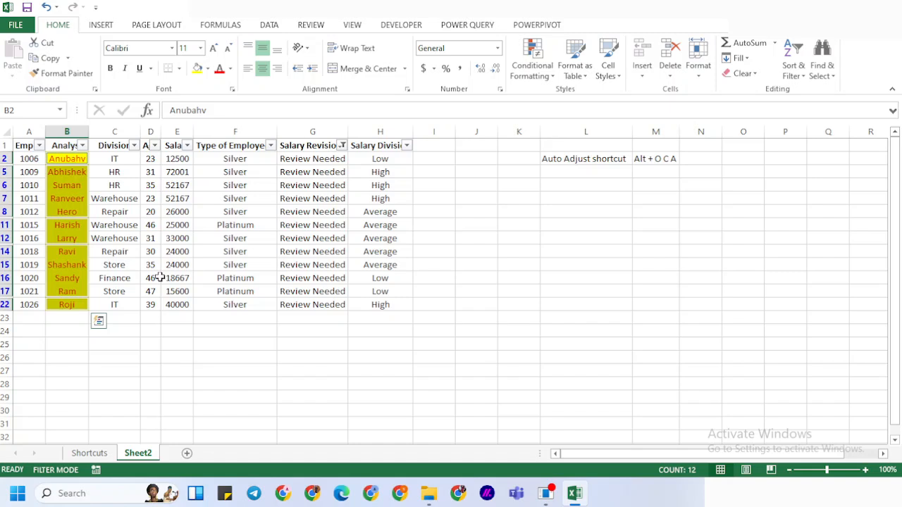
Step: Remove the filters so the employee table shows all rows again
key("ctrl+shift+l")
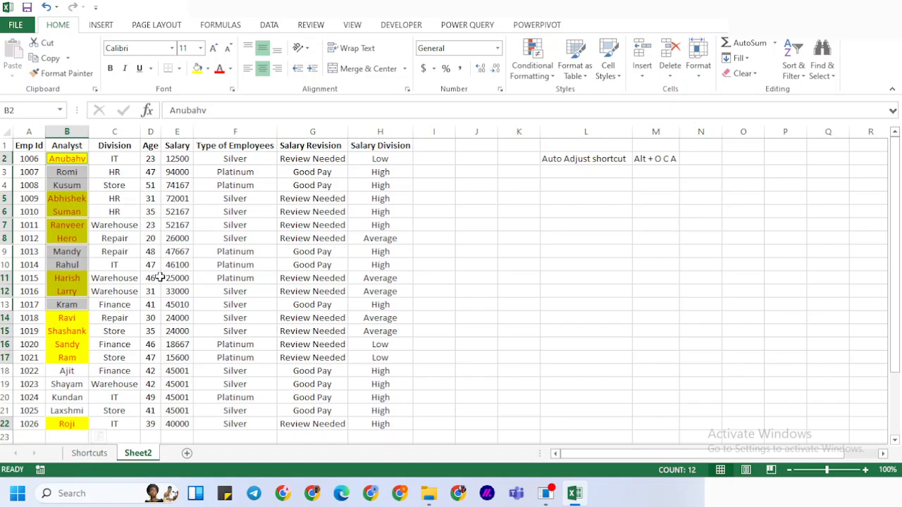
type("r")
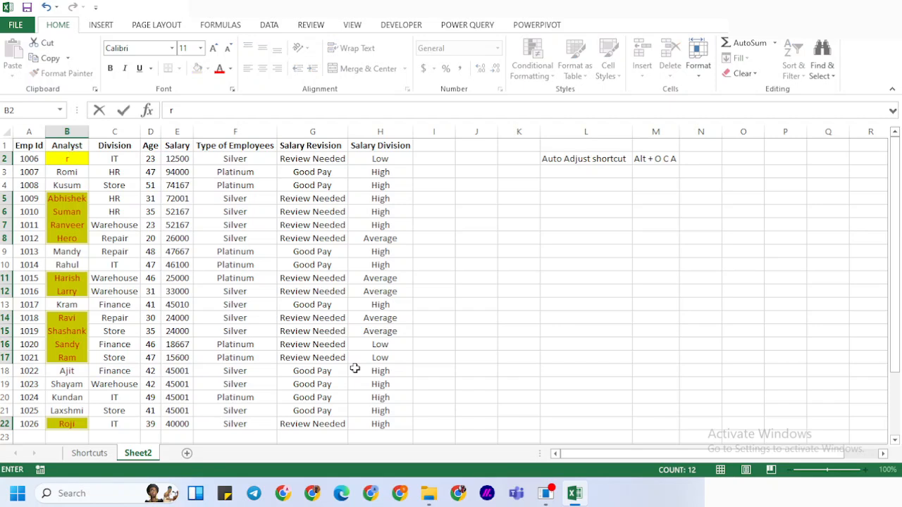
key("Escape")
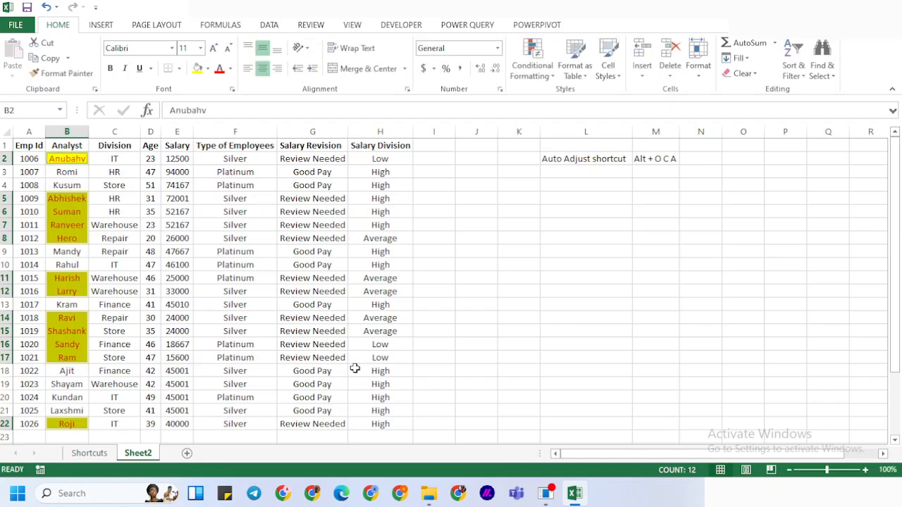
Step: Copy the analyst name in B5 and paste it into B10 to create a duplicate
key("Down")
key("Down")
key("Down")
key("ctrl+c")
key("Down")
key("Down")
key("Down")
key("Down")
key("Down")
key("ctrl+v")
Step: Paste the copied analyst name into B14 and B21 as further duplicates
key("Down")
key("Down")
key("Down")
key("Down")
key("ctrl+v")
key("ctrl+Down")
key("Down")
key("Up")
key("Up")
key("ctrl+v")
Step: Start Remove Duplicates on the Analyst cells B2:B22, expanding the selection to the whole employee table
key("ctrl+Up")
key("Down")
key("ctrl+shift+Down")
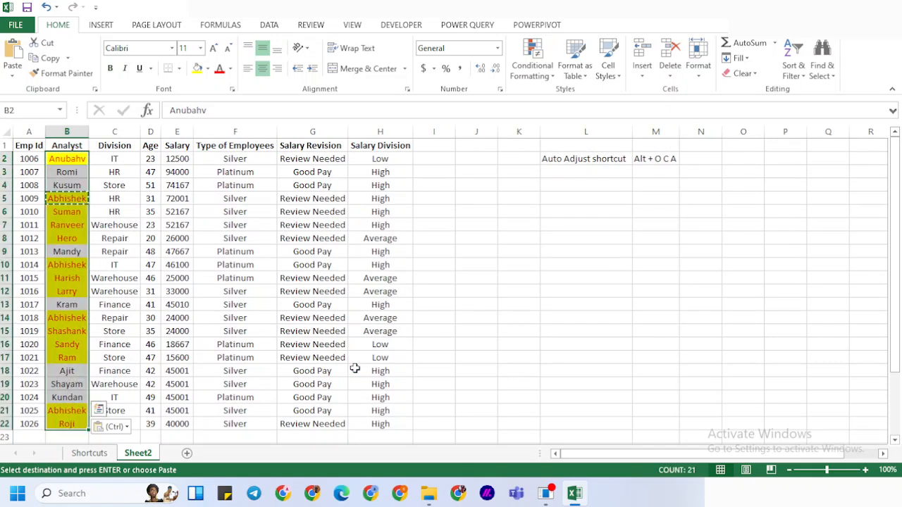
key("alt")
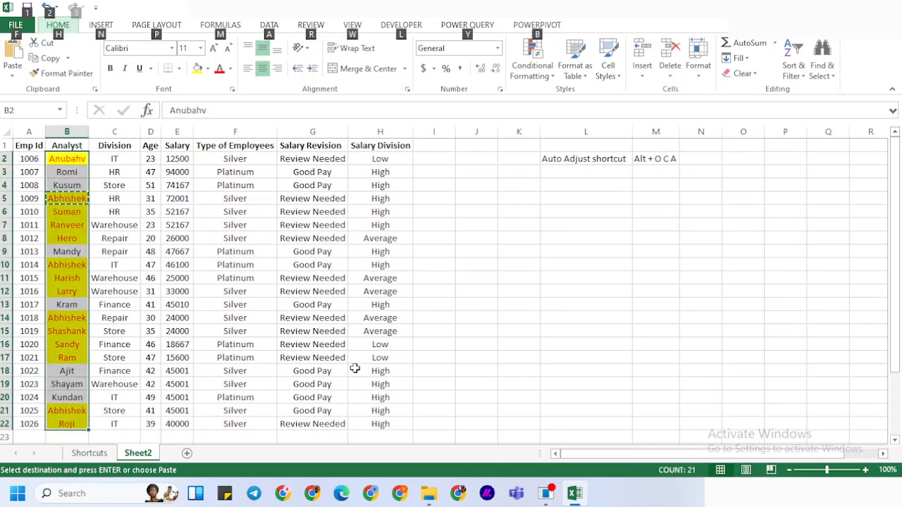
key("a")
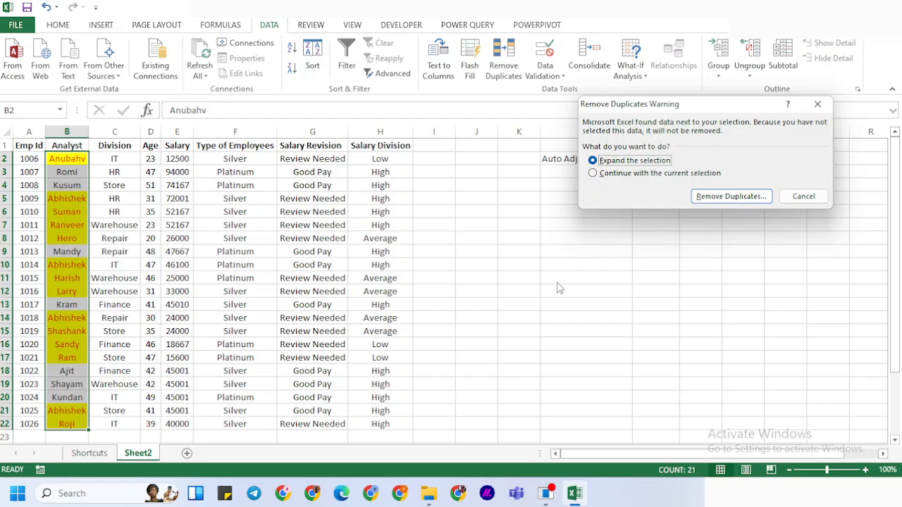
left_click(713, 196)
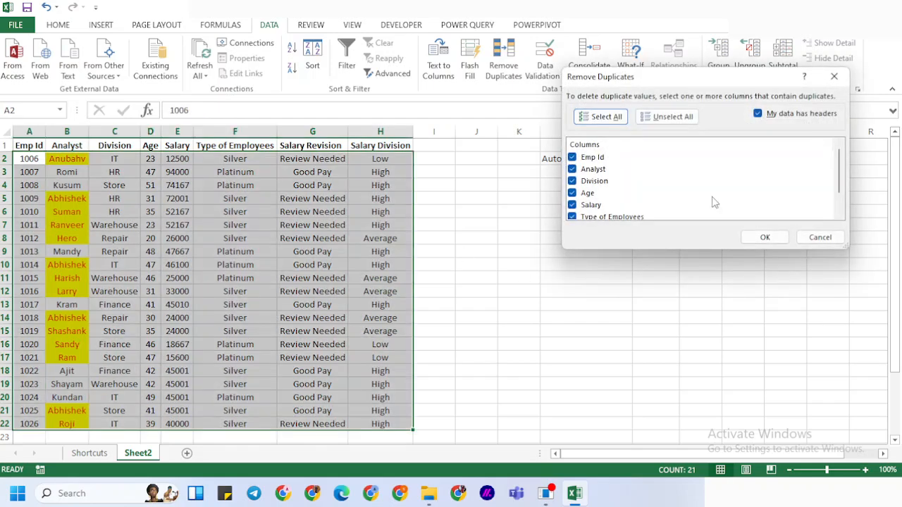
Step: Limit the duplicate check to the Analyst column only and remove the duplicate rows from the table
left_click(572, 158)
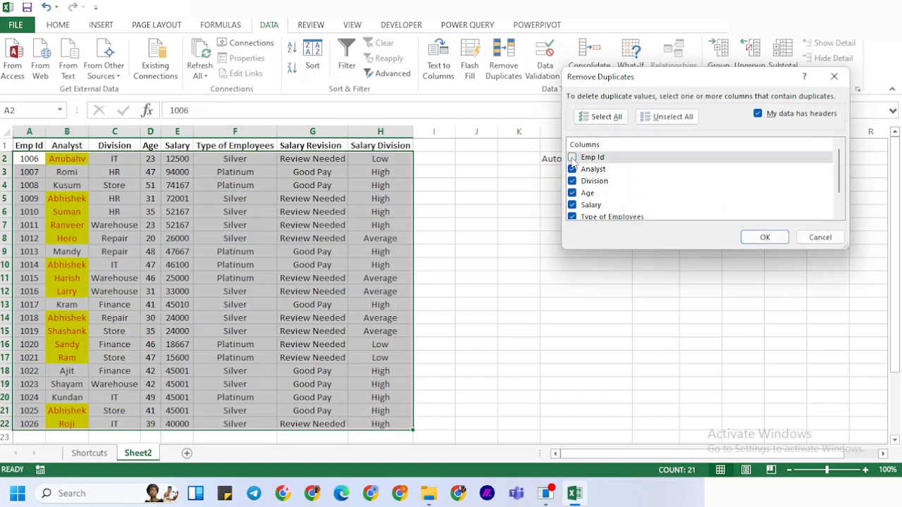
left_click(642, 119)
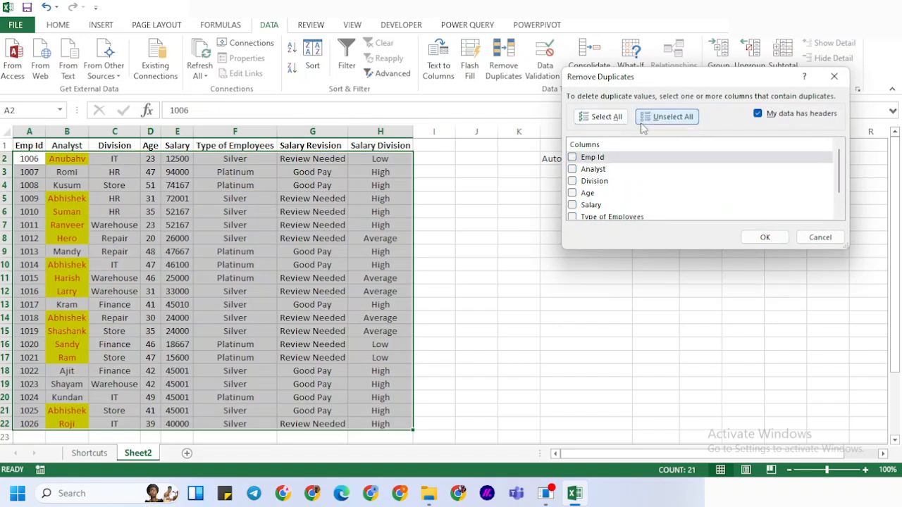
left_click(573, 169)
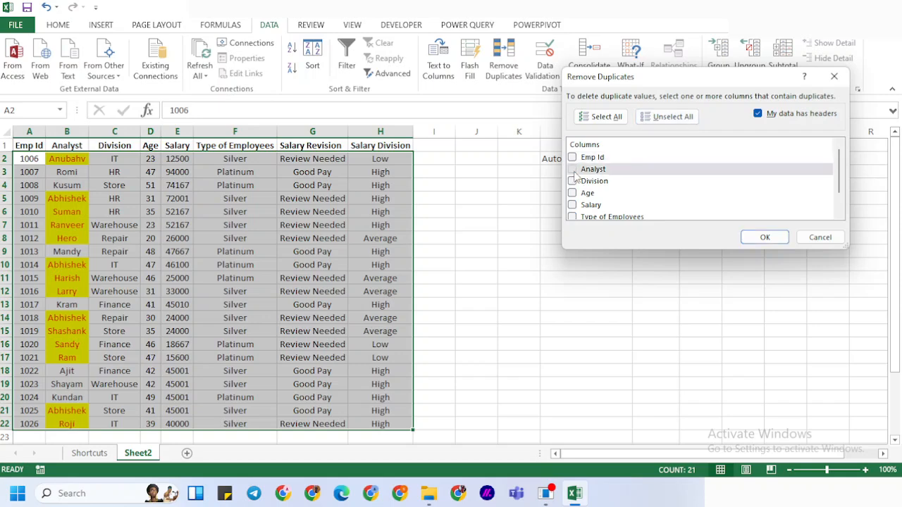
left_click(765, 238)
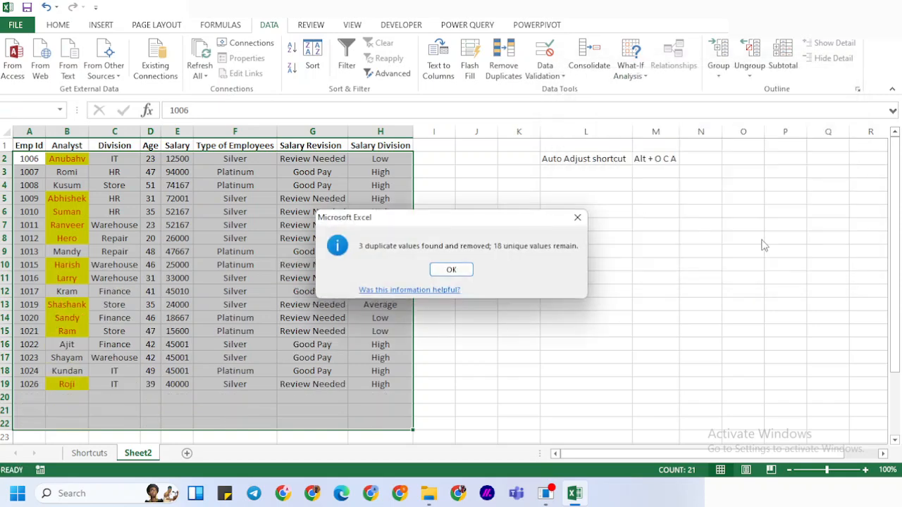
left_click(453, 269)
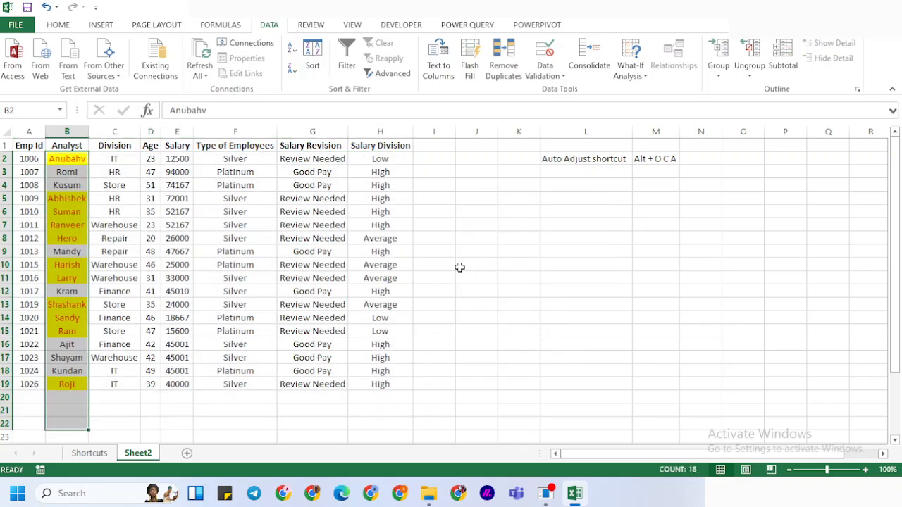
Step: Discard the stray entry in B2 and undo the removal of the duplicate table rows
type("r")
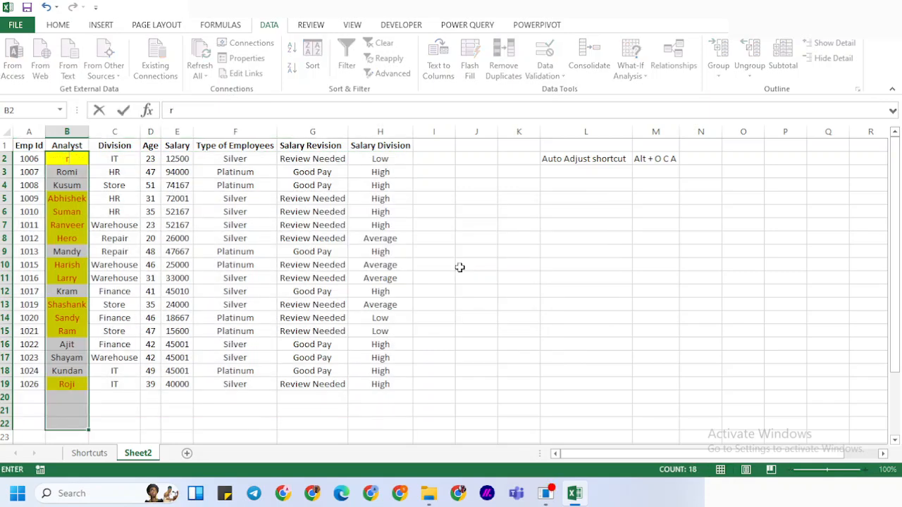
key("Escape")
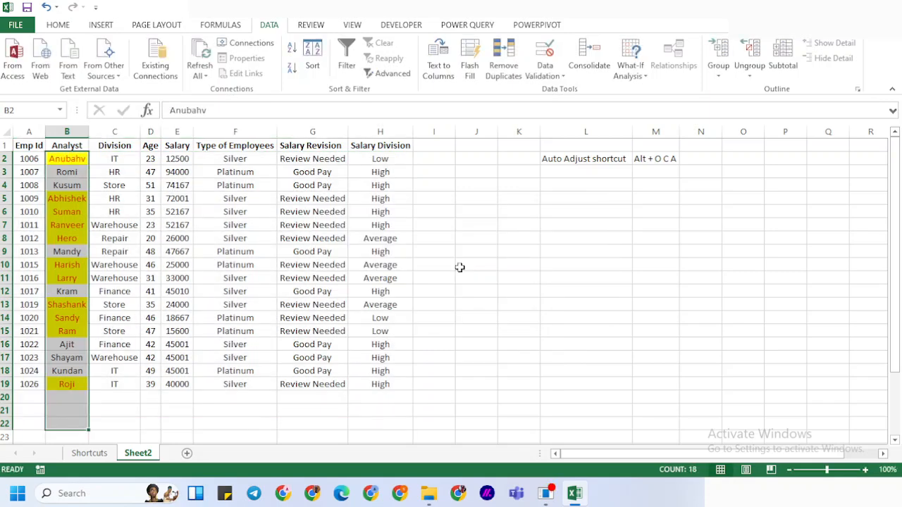
key("ctrl+z")
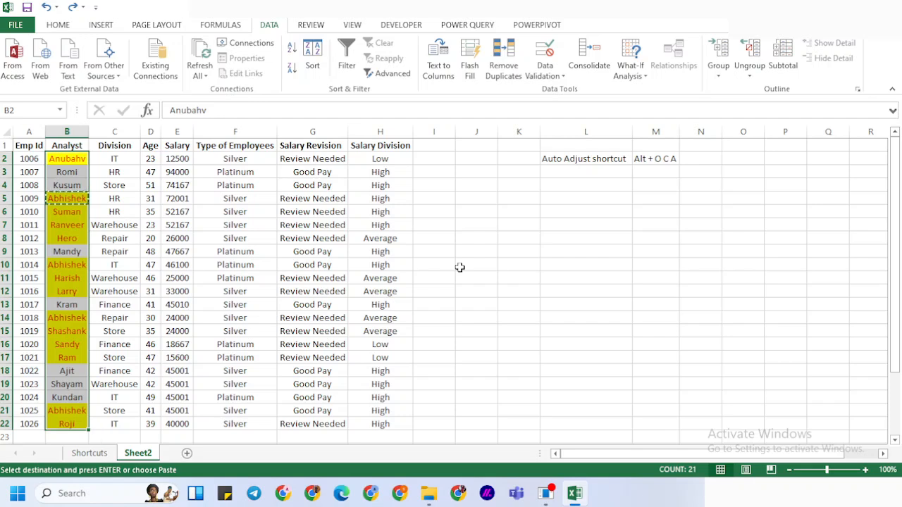
Step: Remove the duplicates from the Analyst cells B2:B22, continuing with the current selection instead of expanding it
key("alt")
key("a")
key("m")
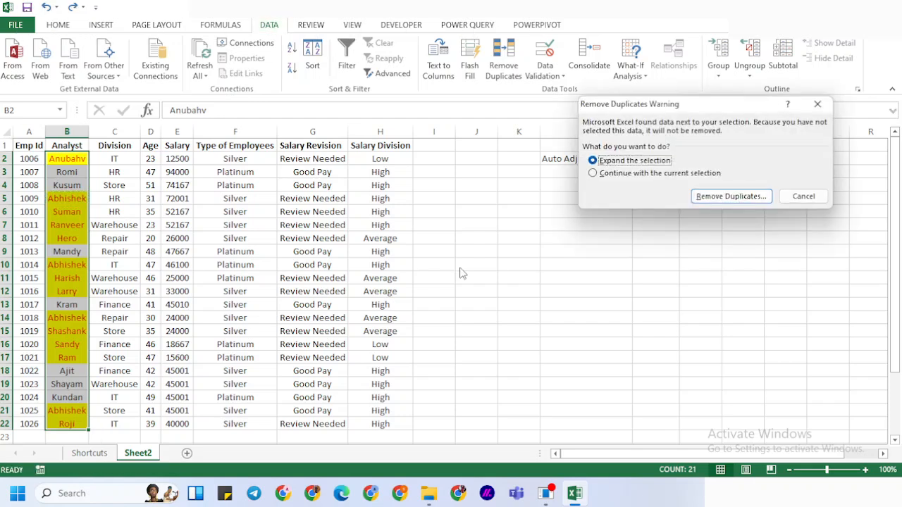
left_click(595, 172)
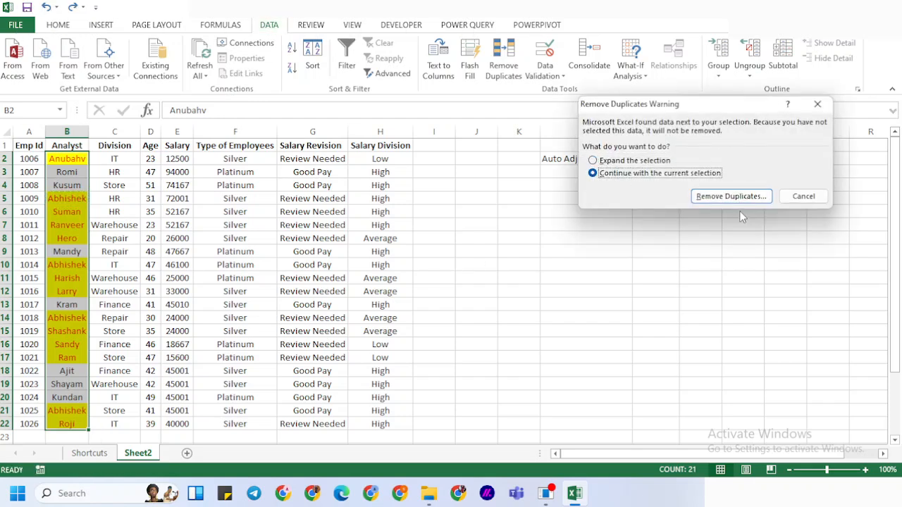
left_click(725, 196)
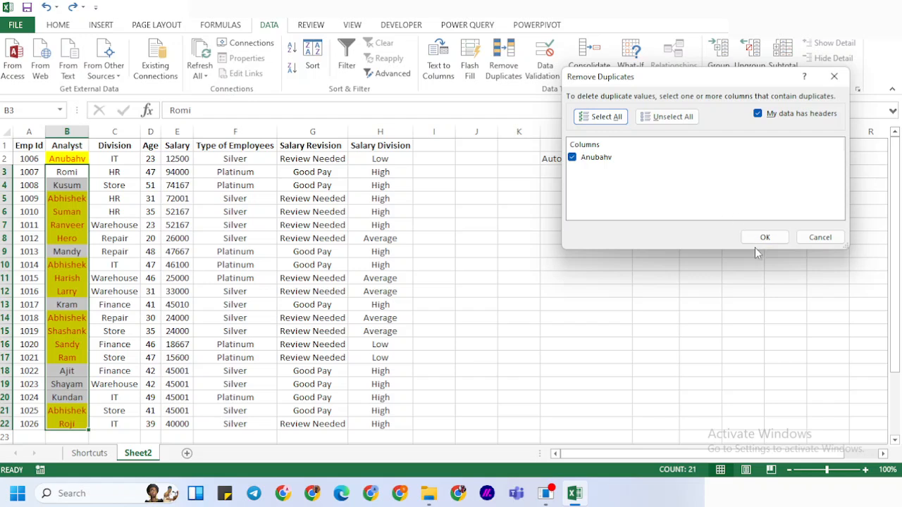
left_click(764, 237)
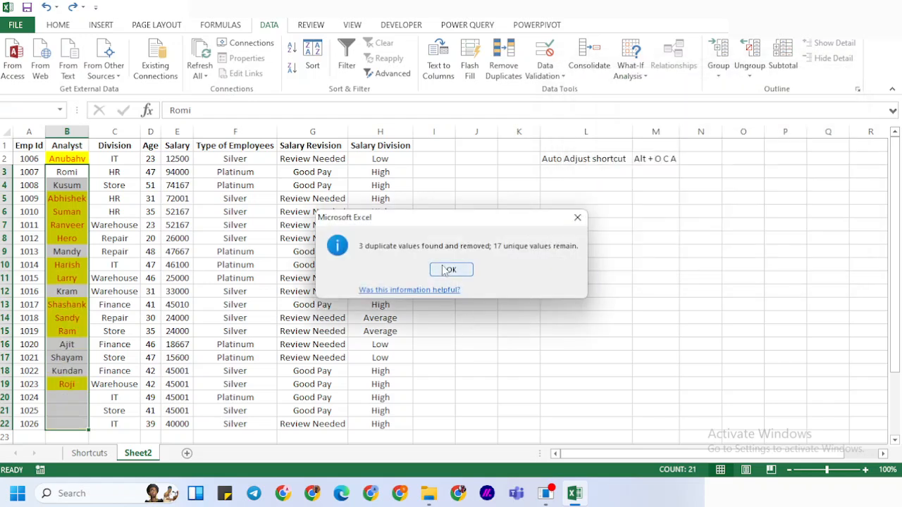
left_click(451, 270)
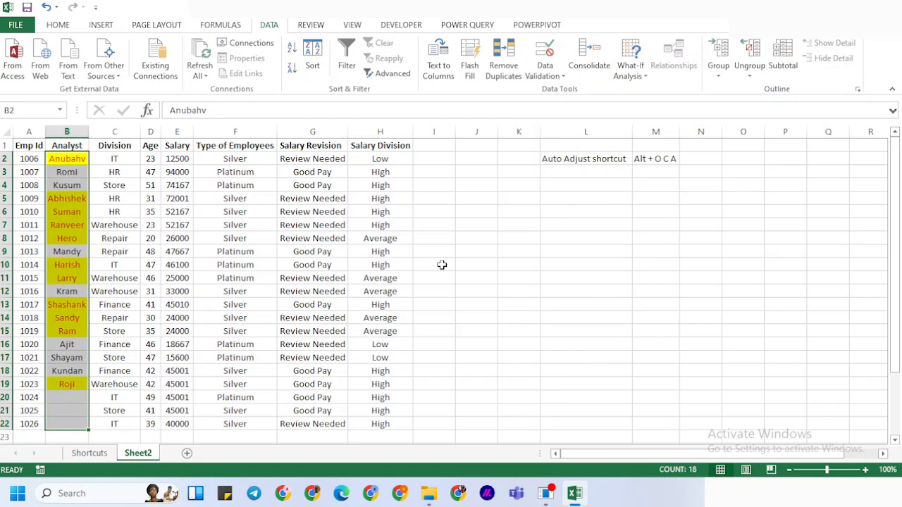
Step: Select the blank Analyst cells B20:B22 and undo the duplicate removal made within the Analyst column alone
left_click(61, 399)
key("shift+Down")
key("shift+Down")
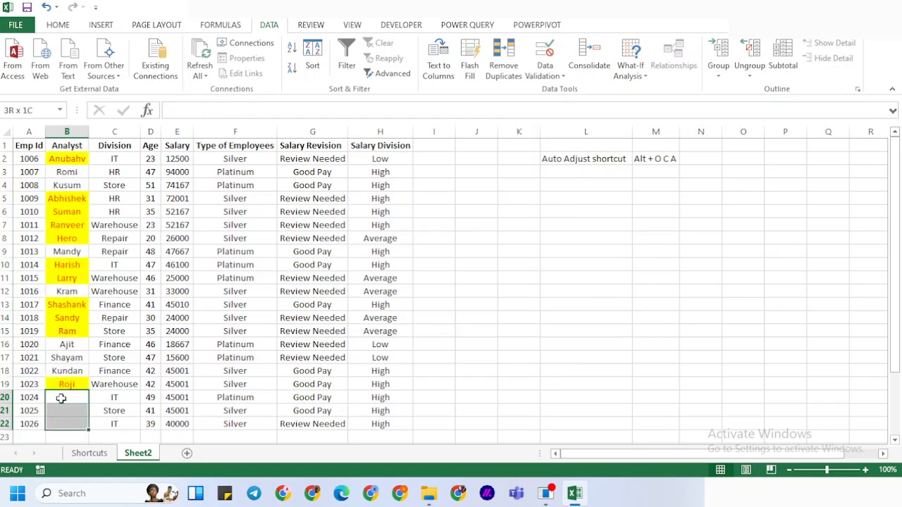
key("ctrl+z")
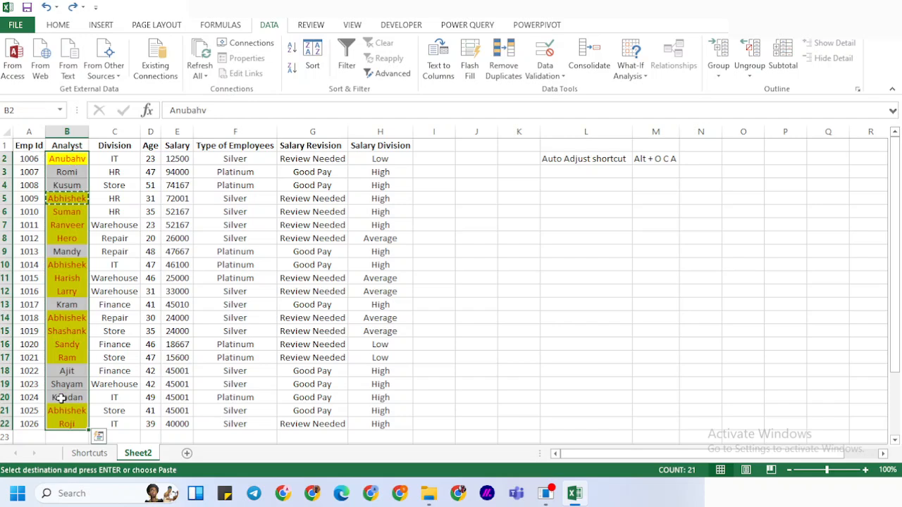
key("Up")
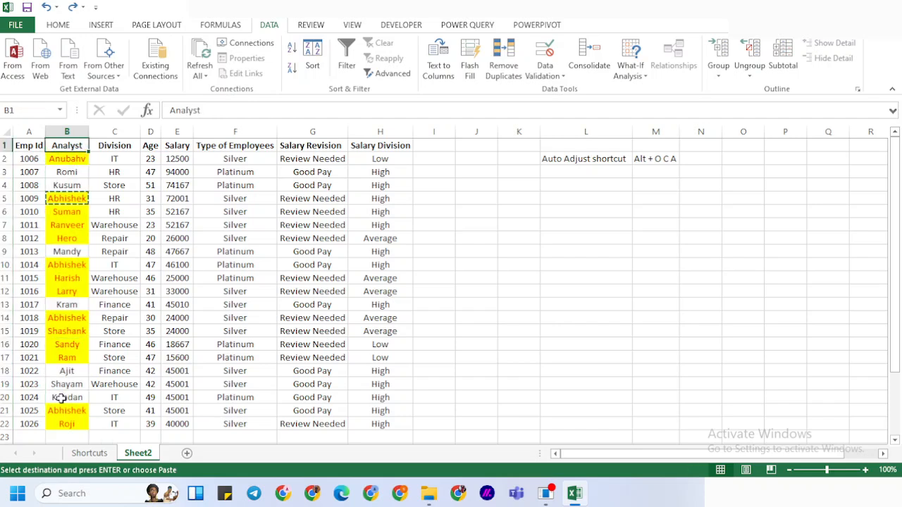